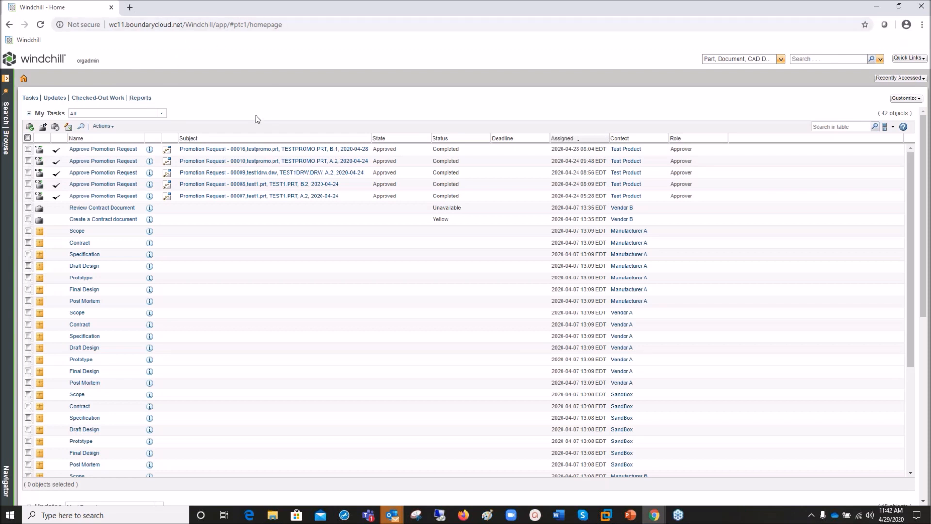
# - Open the KTM product's team and view the details of member Vendor1 under the Change Admin II role
pyautogui.click(7, 148)
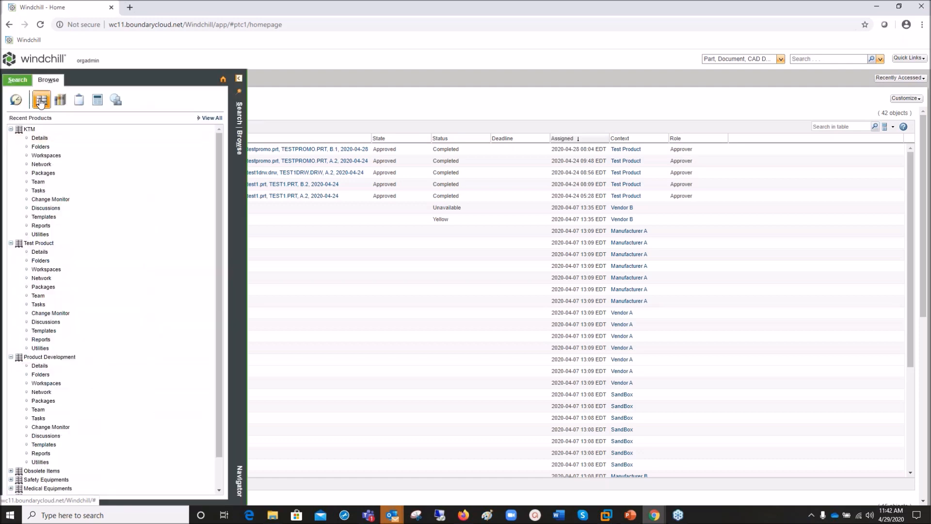
pyautogui.click(40, 181)
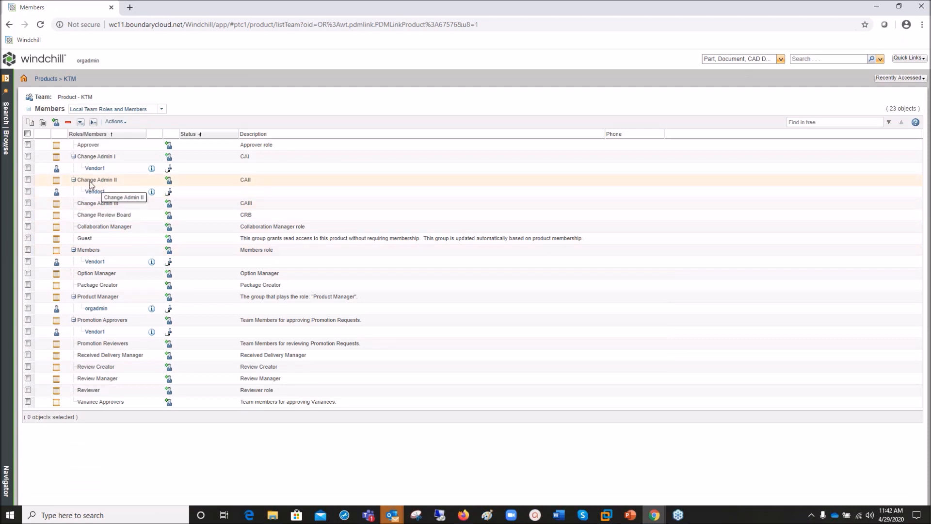
pyautogui.click(152, 191)
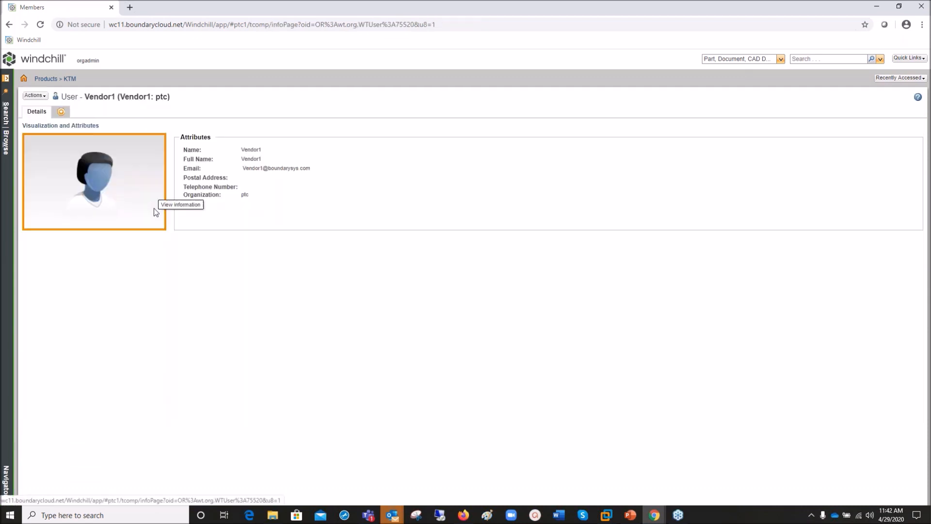
# - Review the groups assigned to Vendor1 in the user's edit settings, leaving them without saving changes
pyautogui.click(31, 96)
pyautogui.click(39, 104)
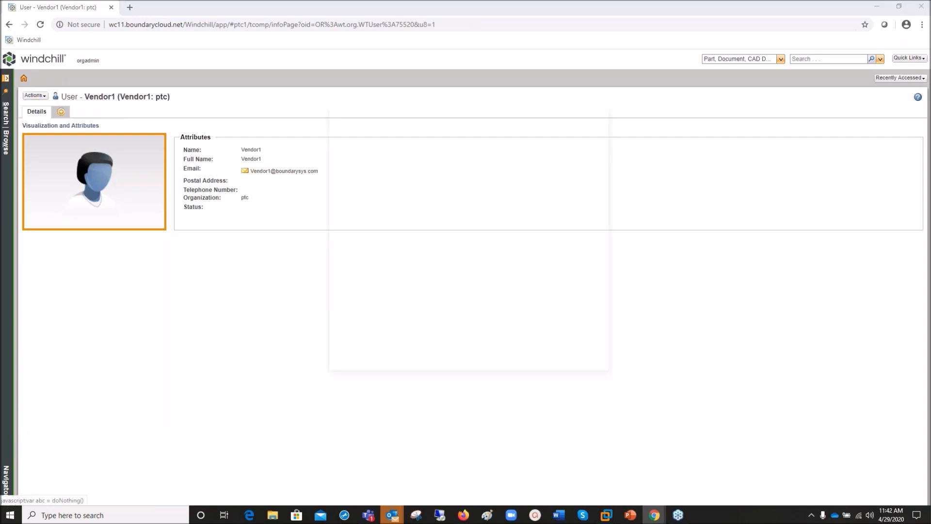
pyautogui.click(392, 160)
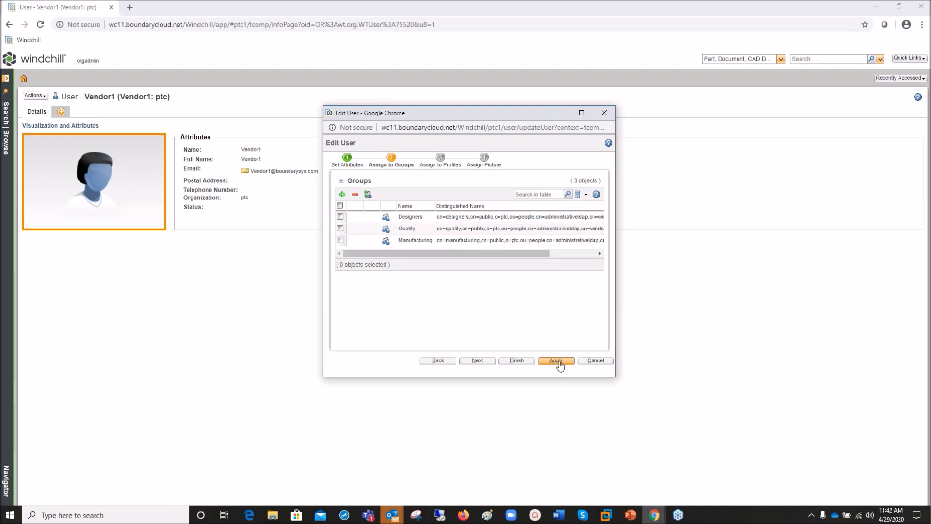
pyautogui.click(591, 361)
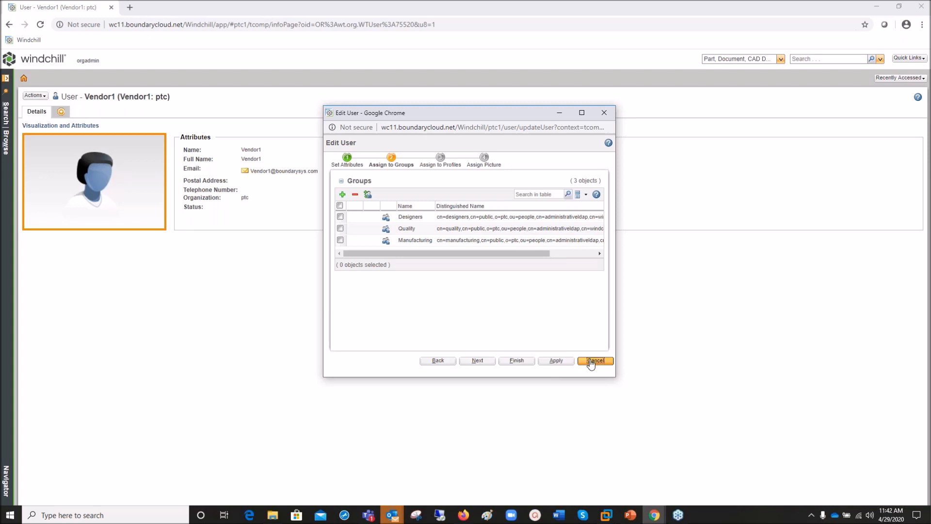
# - Review the KTM product's team roles and members again, and list all products available to orgadmin
pyautogui.click(11, 145)
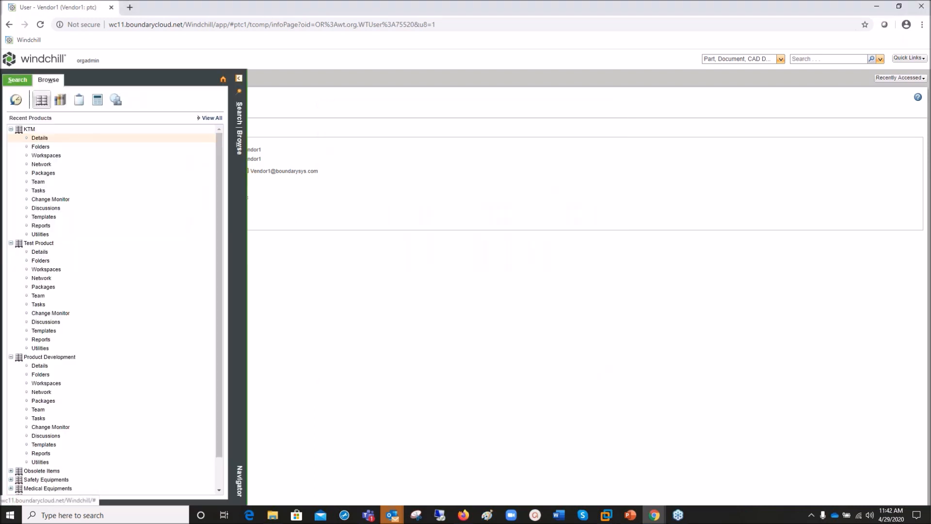
pyautogui.click(42, 185)
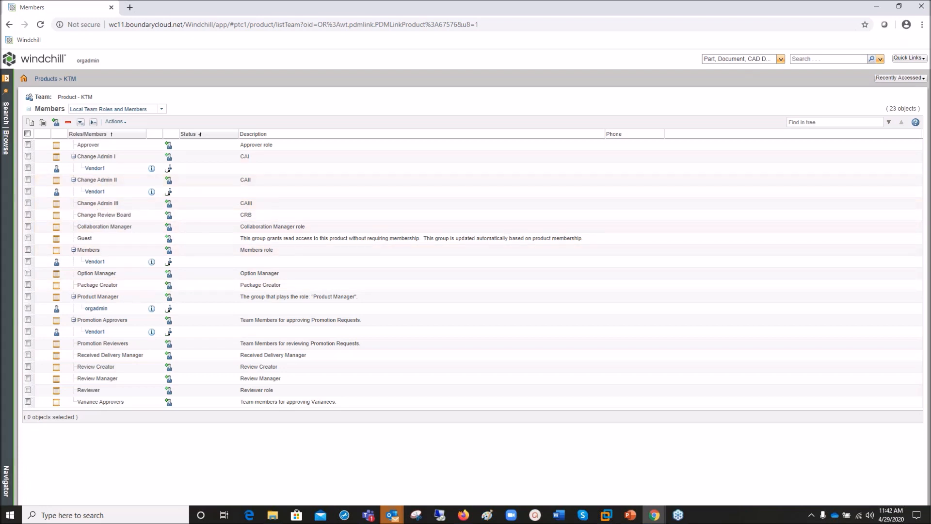
pyautogui.click(11, 145)
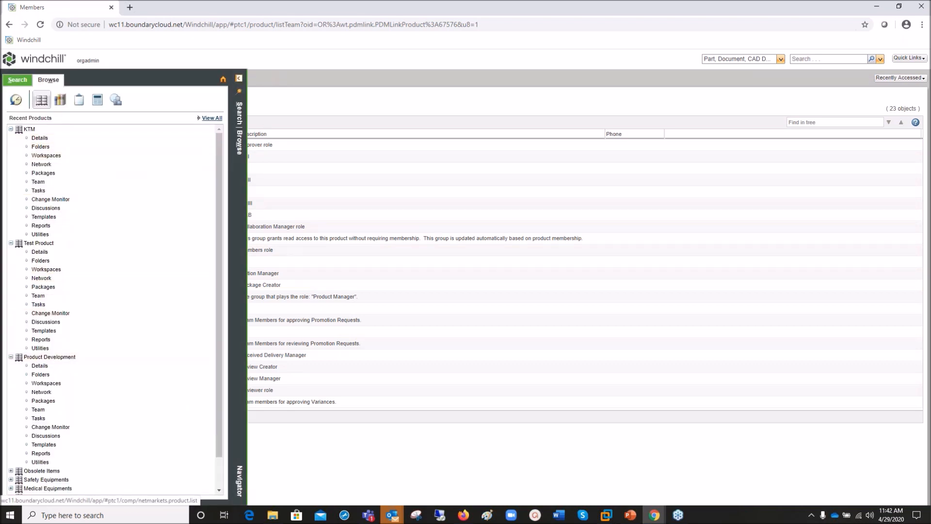
pyautogui.click(212, 118)
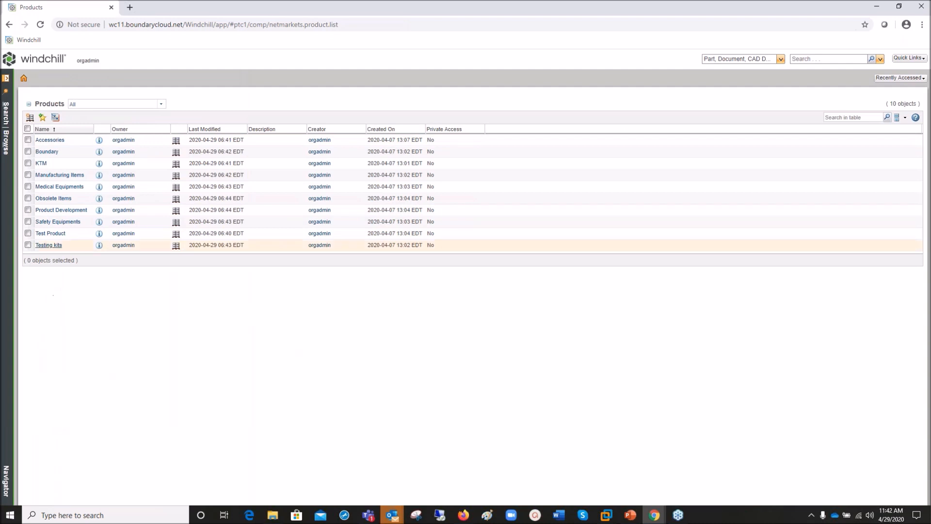
# - View orgadmin's recent libraries and recent projects, and return to the home page
pyautogui.click(6, 128)
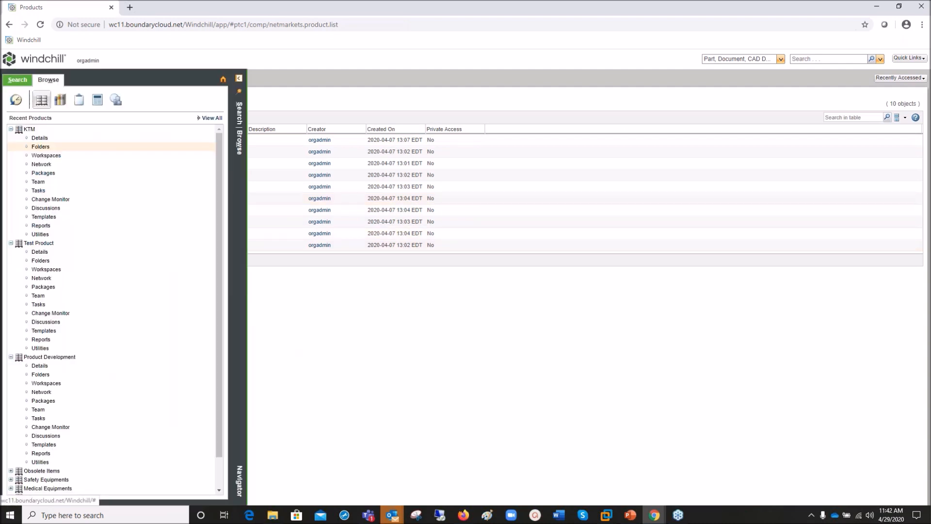
pyautogui.click(60, 103)
pyautogui.click(79, 102)
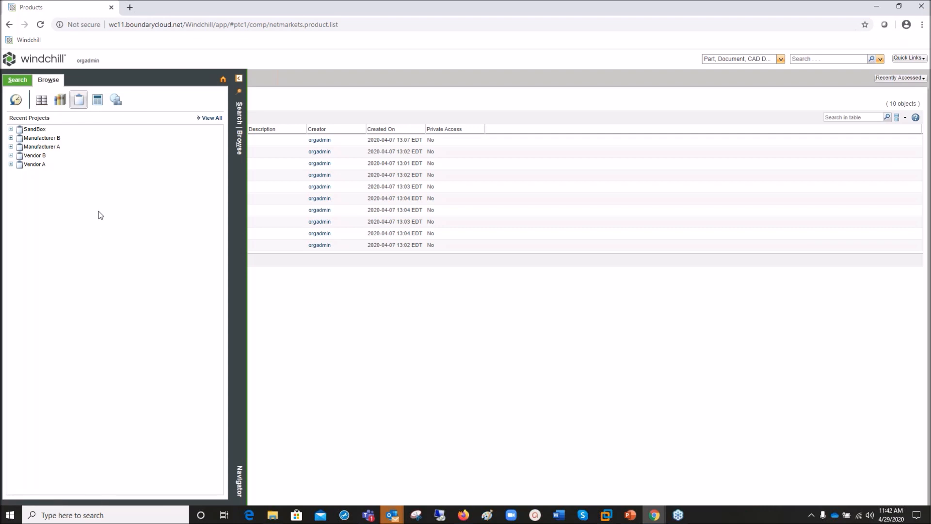
pyautogui.click(222, 82)
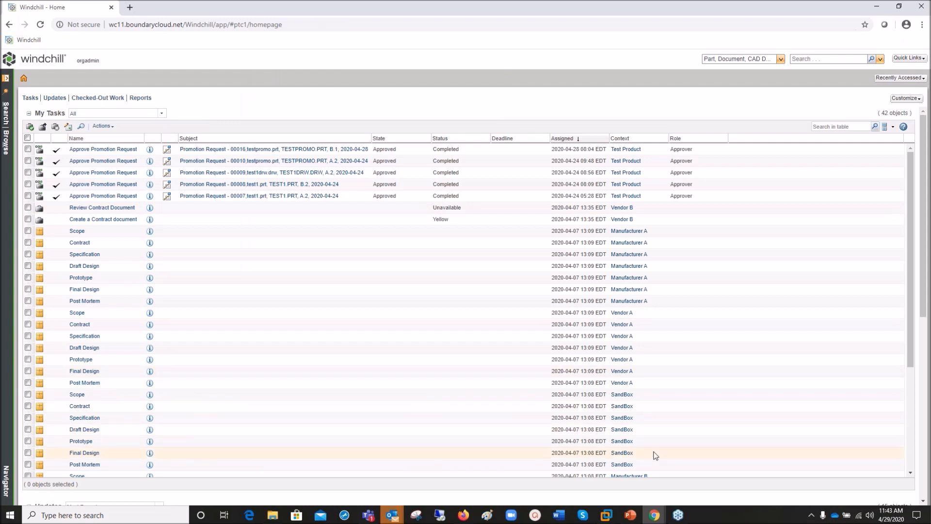
# - Switch to Vendor1's Windchill session in Firefox and list all products accessible to that user
pyautogui.moveTo(654, 514)
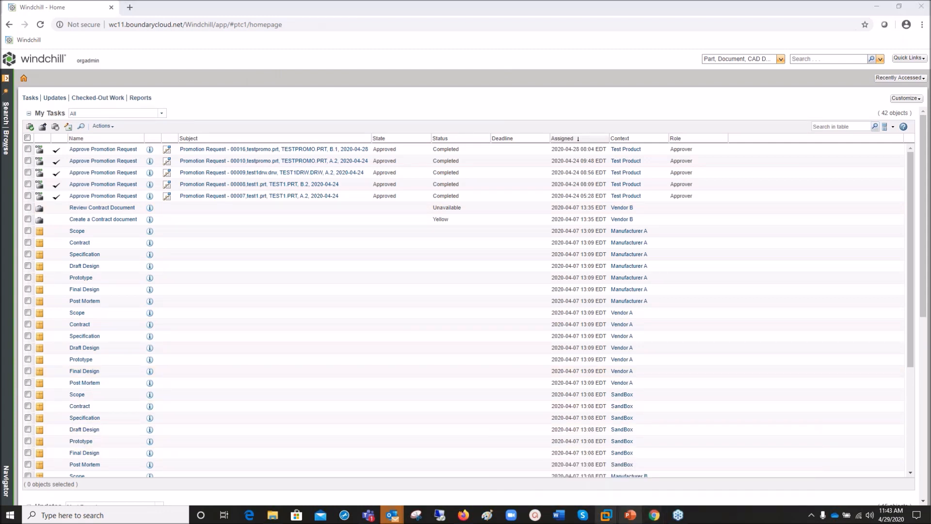
pyautogui.click(464, 513)
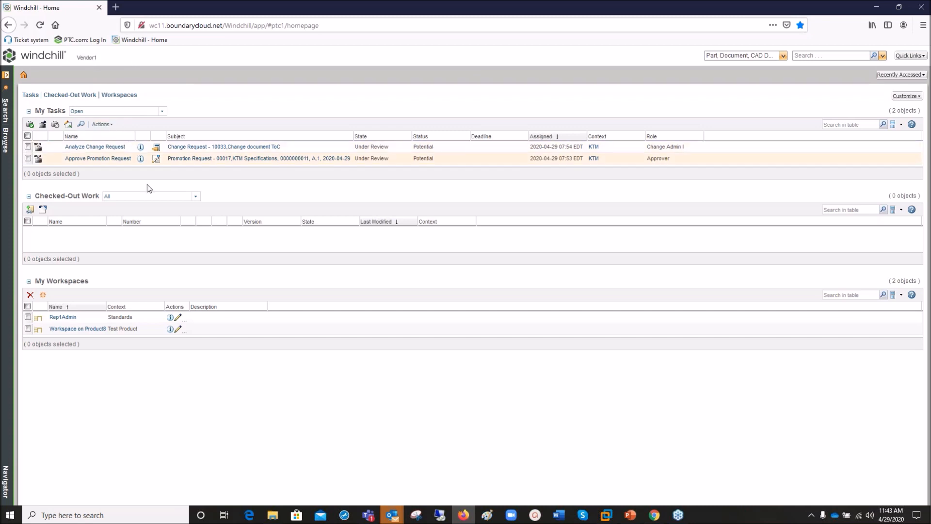
pyautogui.click(23, 75)
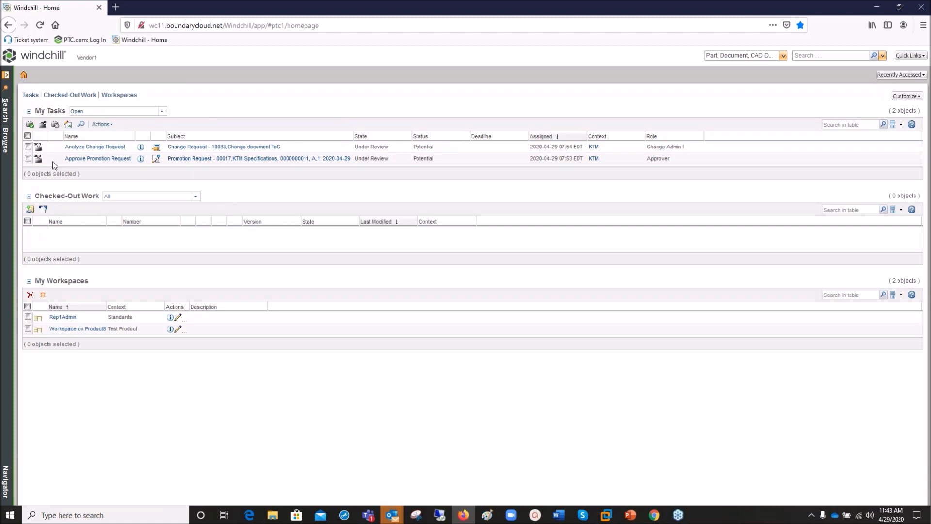
pyautogui.click(6, 143)
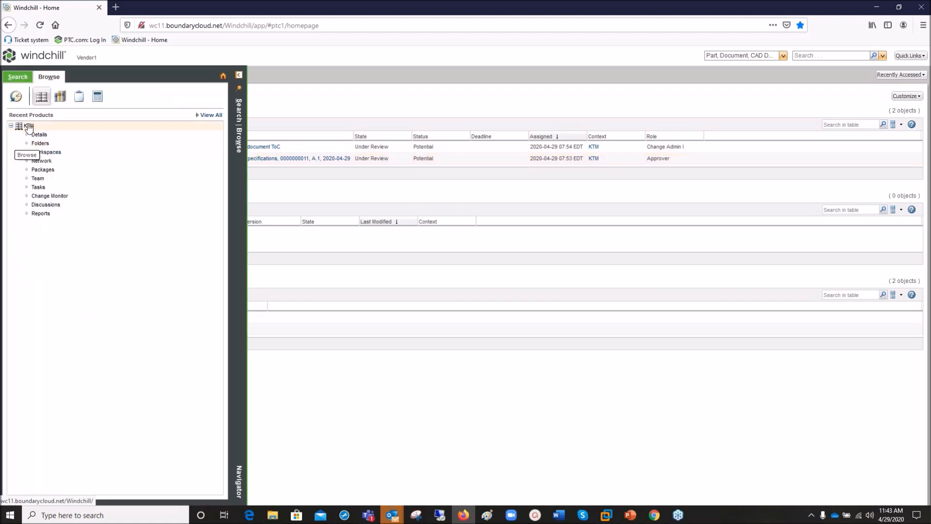
pyautogui.click(204, 115)
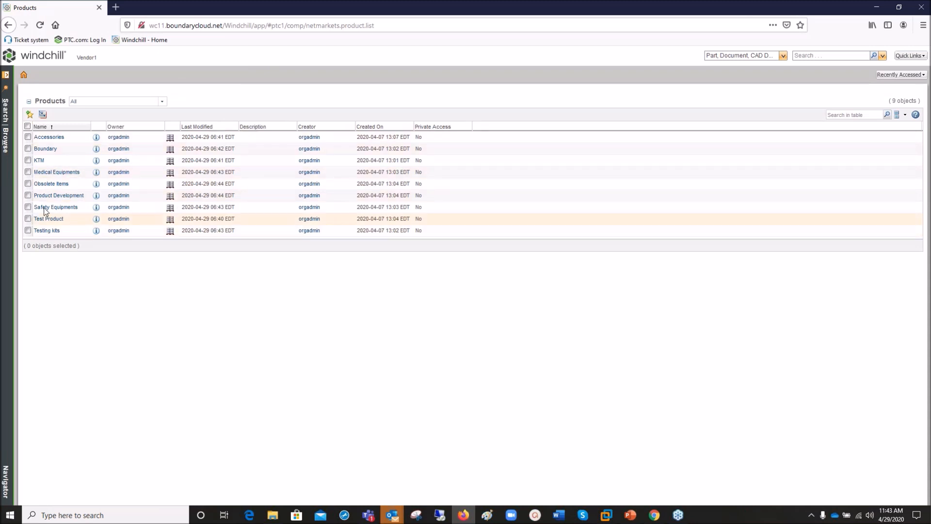
# - List all libraries accessible to Vendor1
pyautogui.click(6, 145)
pyautogui.click(62, 95)
pyautogui.click(204, 115)
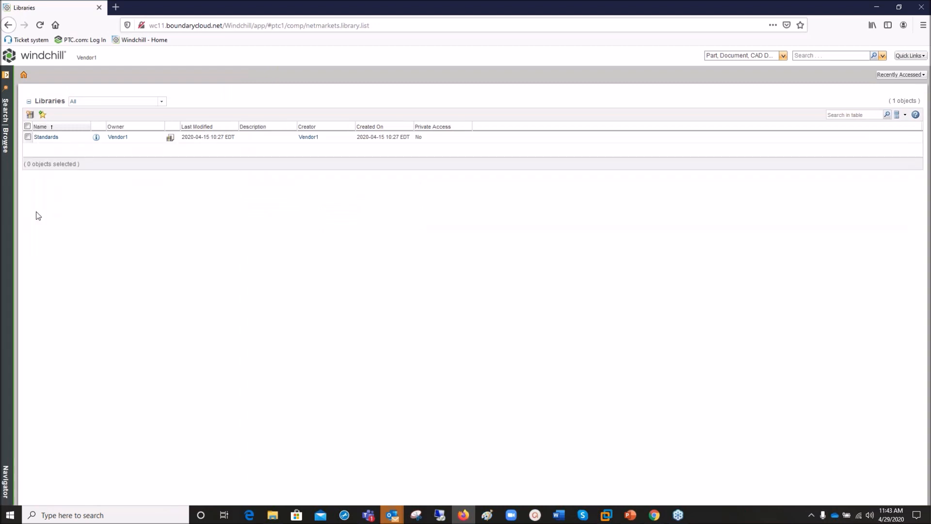
# - List all projects accessible to Vendor1 and return to the home page
pyautogui.click(6, 146)
pyautogui.click(80, 97)
pyautogui.click(210, 115)
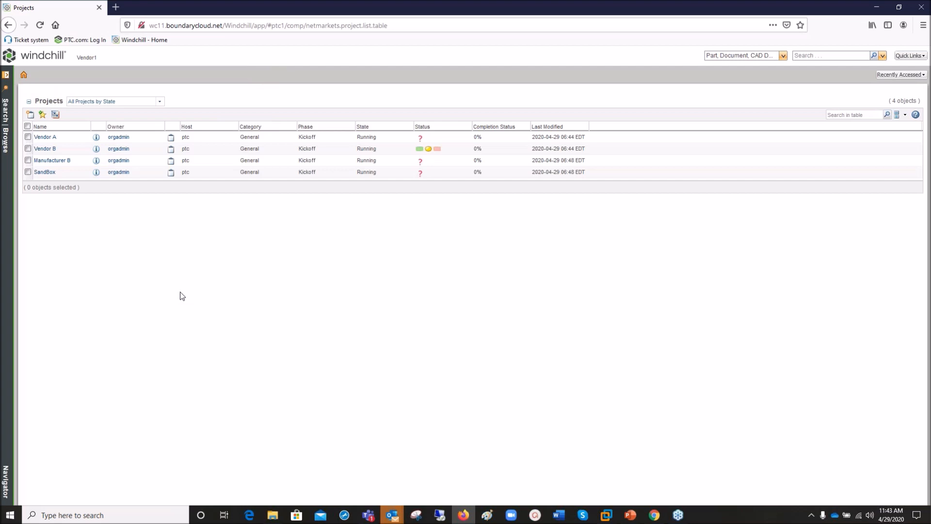
pyautogui.click(25, 75)
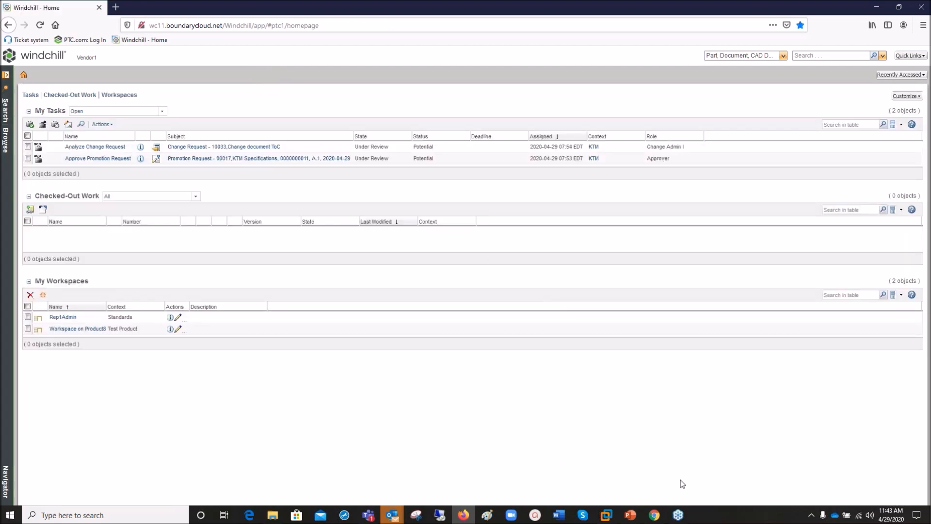
# - Switch to Vendor2's Windchill session in the incognito Chrome window and list all products accessible to that user
pyautogui.moveTo(654, 515)
pyautogui.click(759, 471)
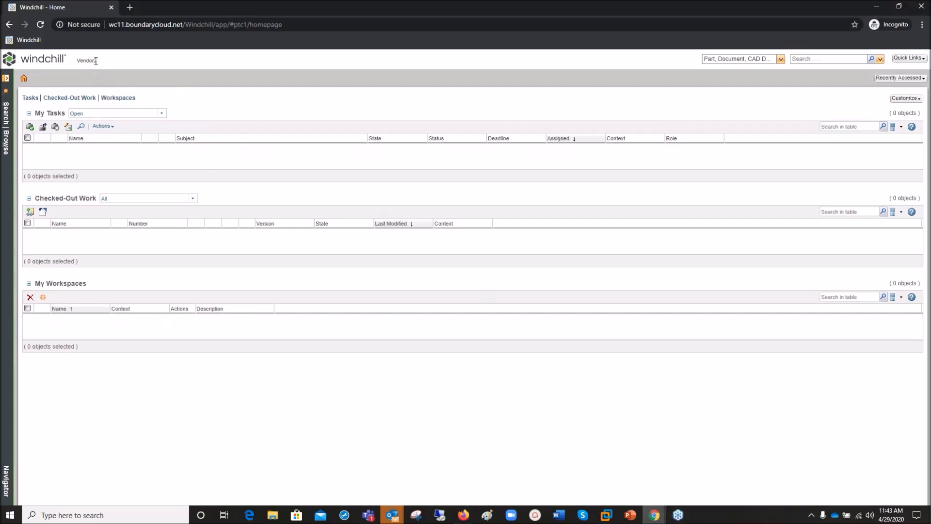
pyautogui.click(27, 80)
pyautogui.click(5, 145)
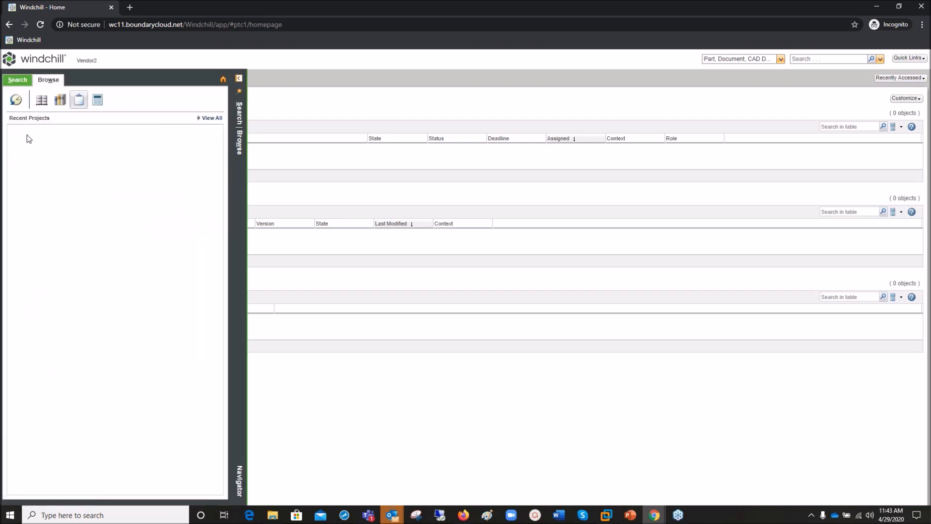
pyautogui.click(42, 99)
pyautogui.click(212, 118)
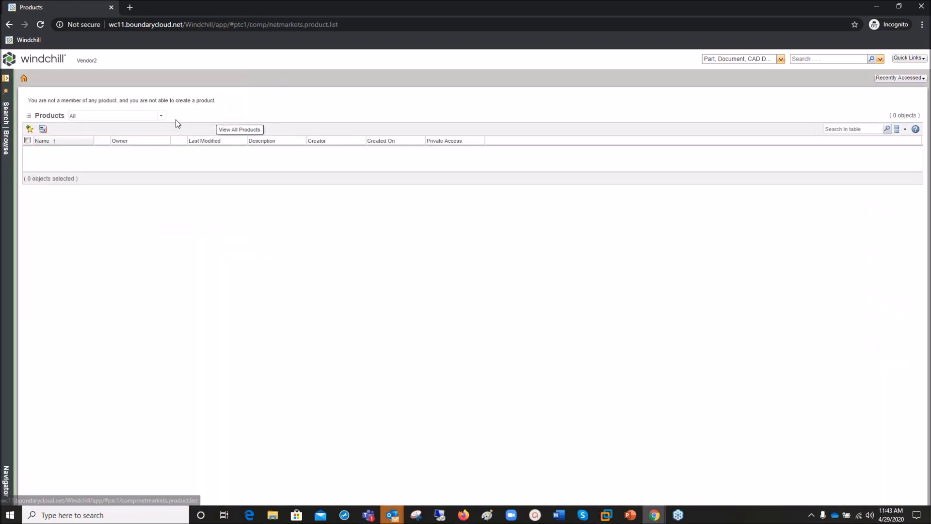
# - List all projects accessible to Vendor2 and return to the home page
pyautogui.click(4, 151)
pyautogui.click(79, 99)
pyautogui.click(212, 117)
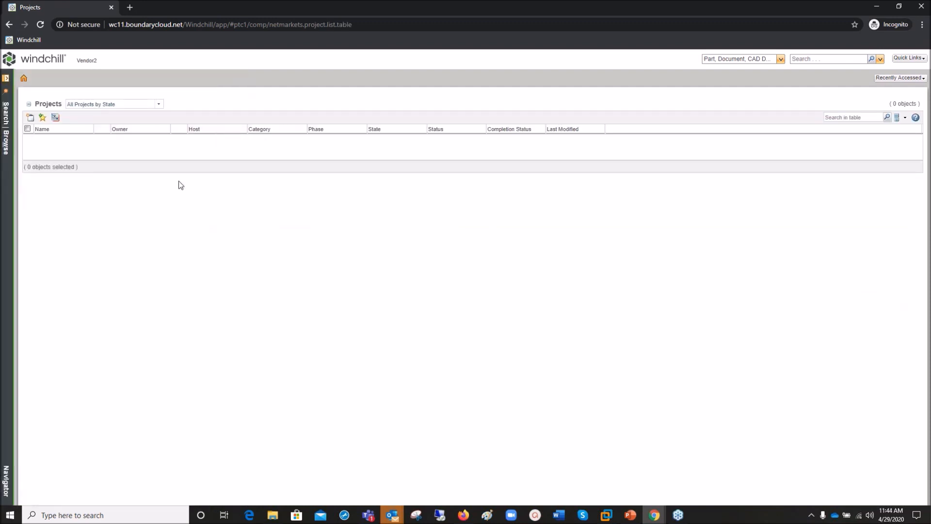
pyautogui.click(24, 78)
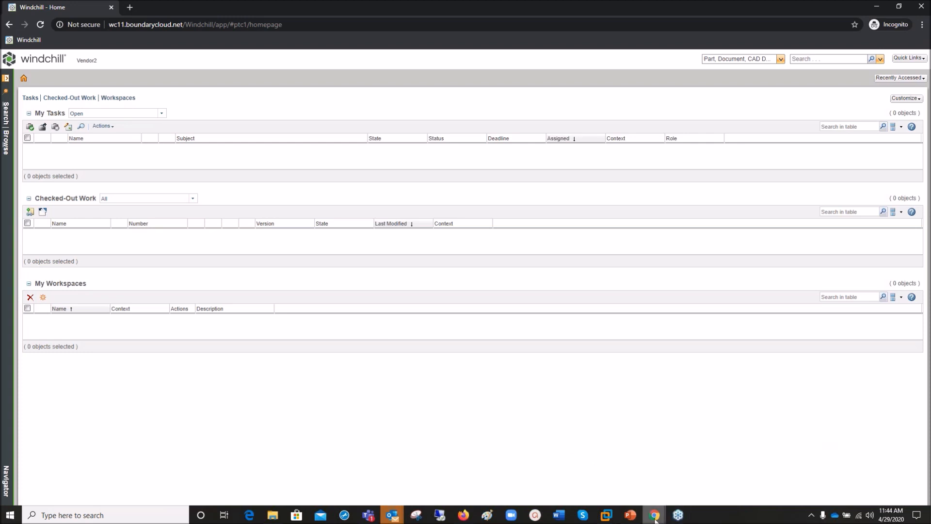
# - Switch to orgadmin's Chrome session and open the advanced User Replacement wizard in a maximized window
pyautogui.moveTo(655, 515)
pyautogui.click(622, 473)
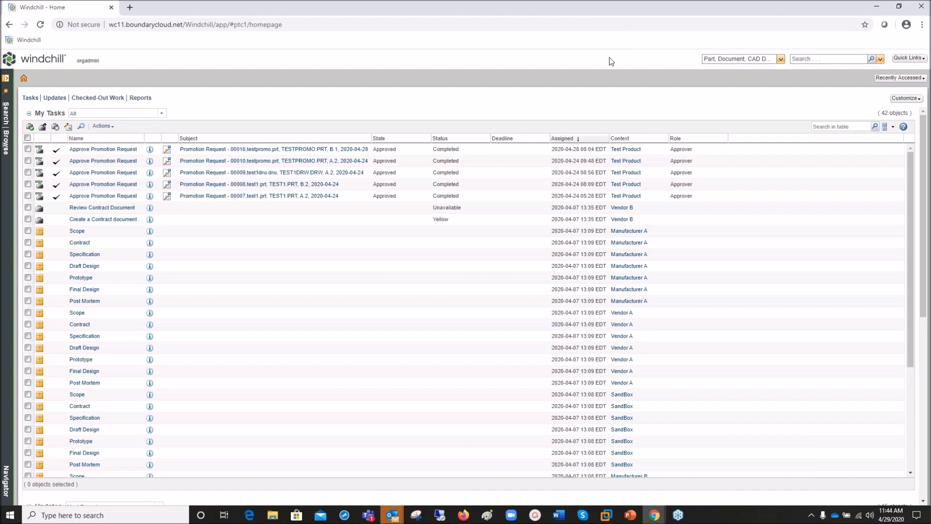
pyautogui.click(902, 59)
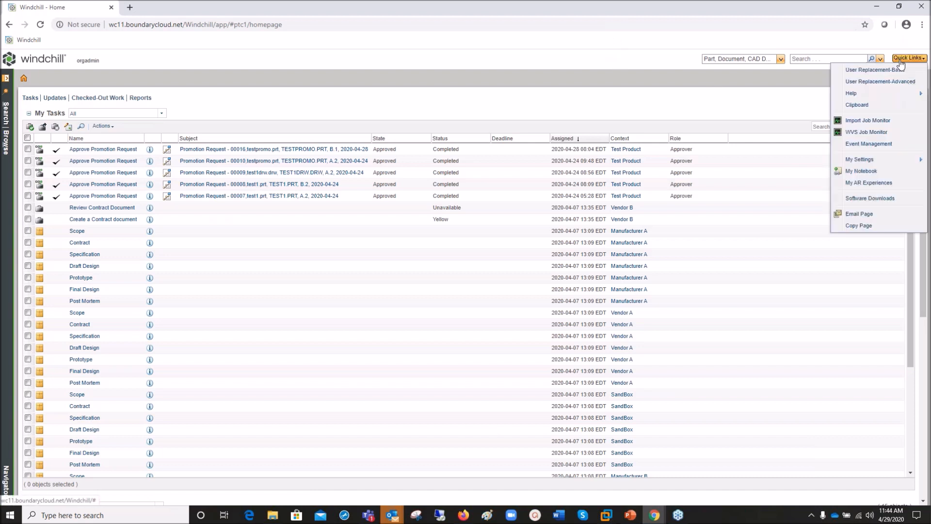
pyautogui.click(874, 85)
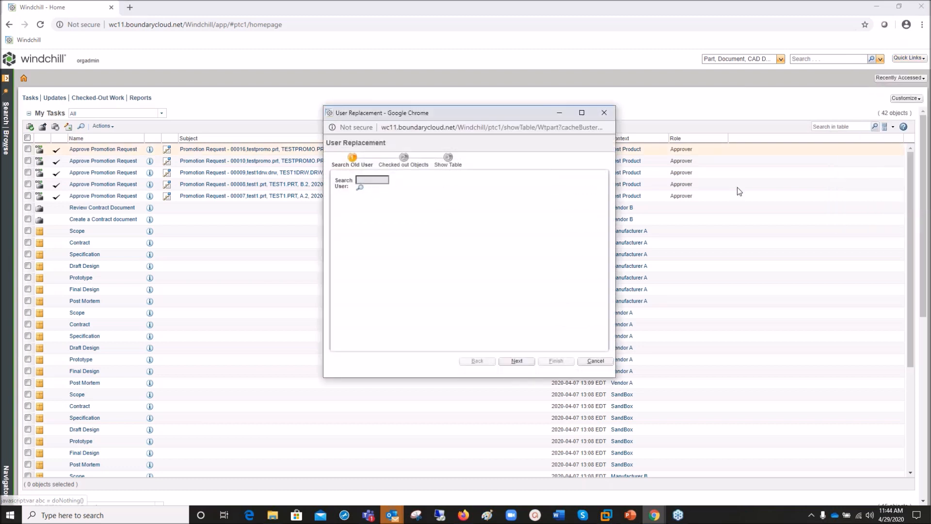
pyautogui.doubleClick(582, 115)
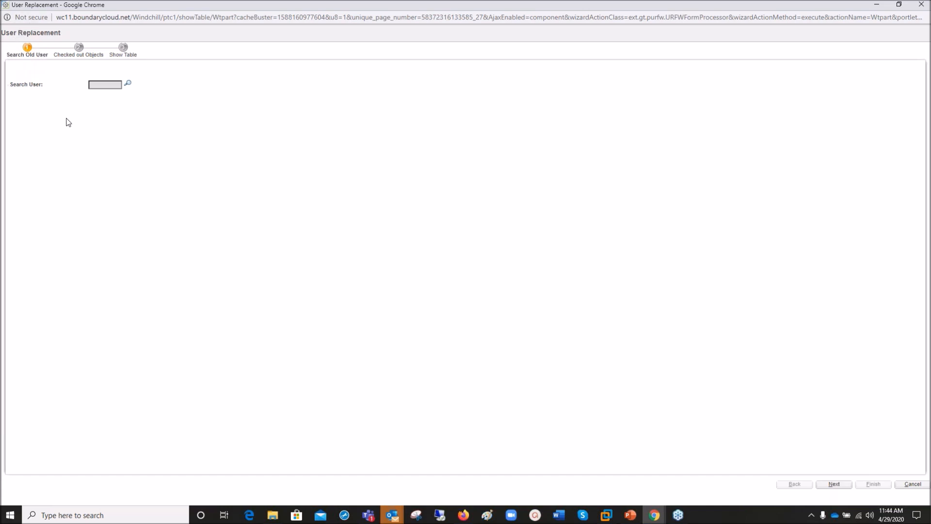
# - Find user name vendor1, set Vendor1 as the old user to replace, and proceed to the checked-out objects
pyautogui.click(128, 83)
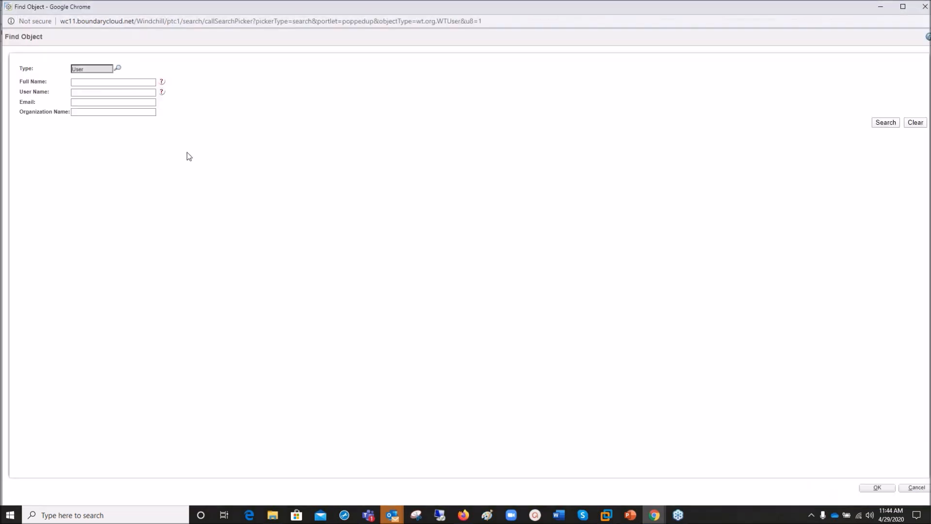
pyautogui.click(77, 93)
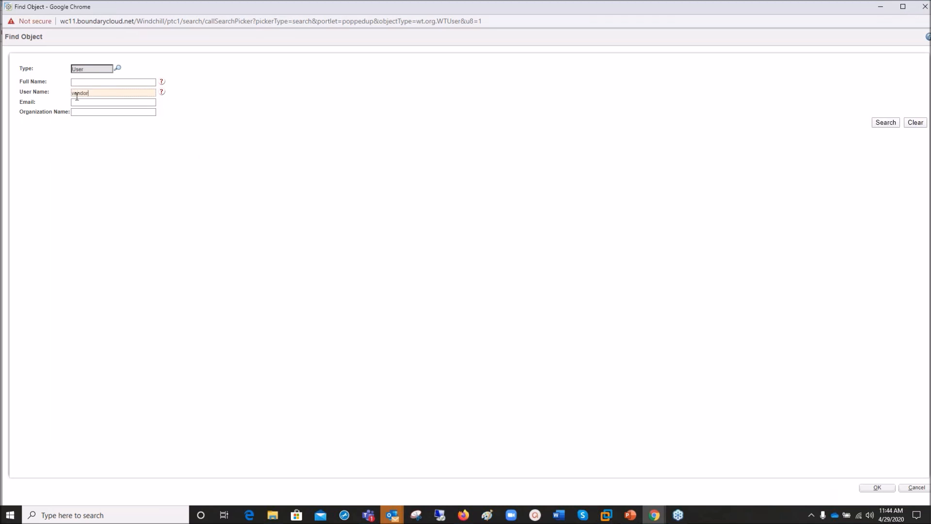
pyautogui.press('Return')
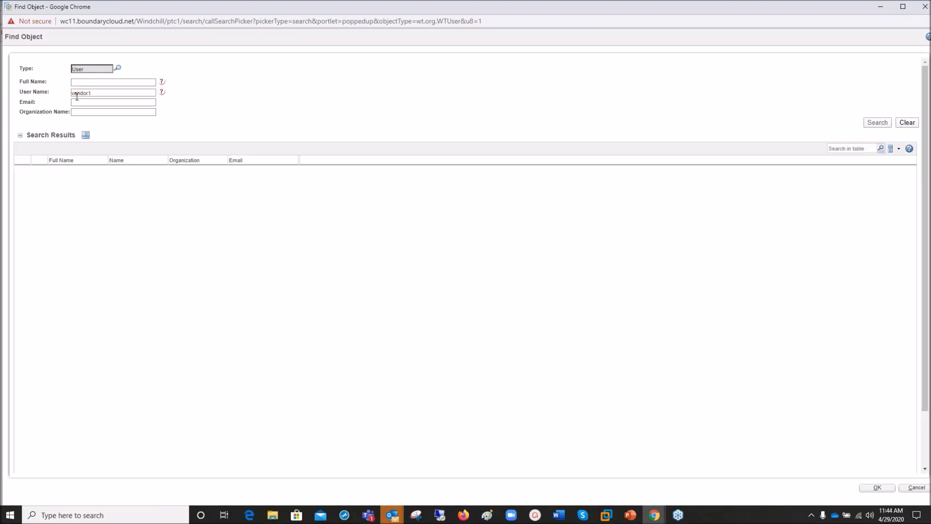
pyautogui.click(876, 487)
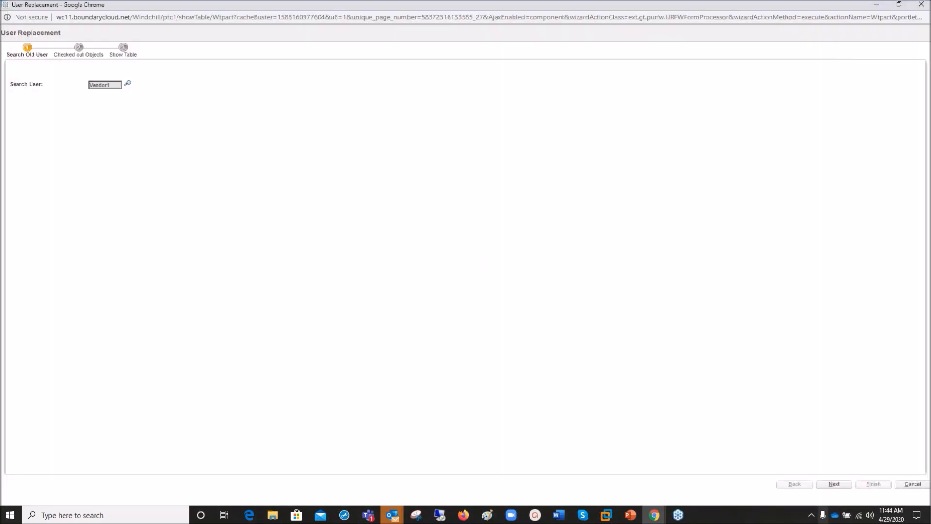
pyautogui.click(834, 484)
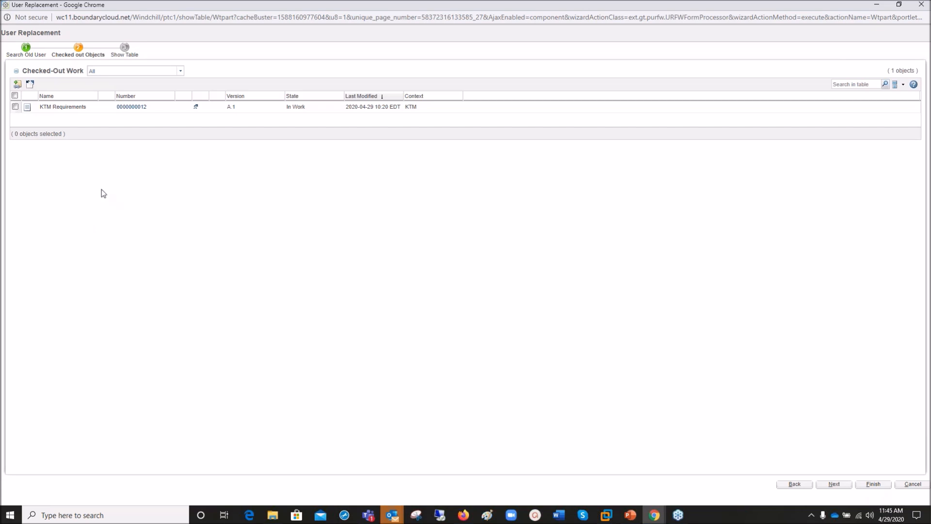
# - Undo Vendor1's checkout of the KTM Requirements document and proceed to the table of groups, contexts and tasks
pyautogui.click(16, 106)
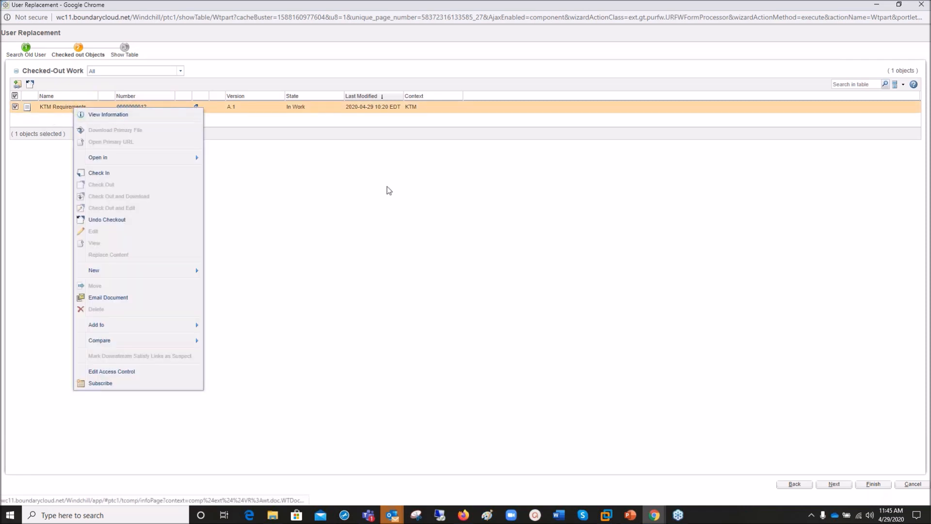
pyautogui.click(322, 221)
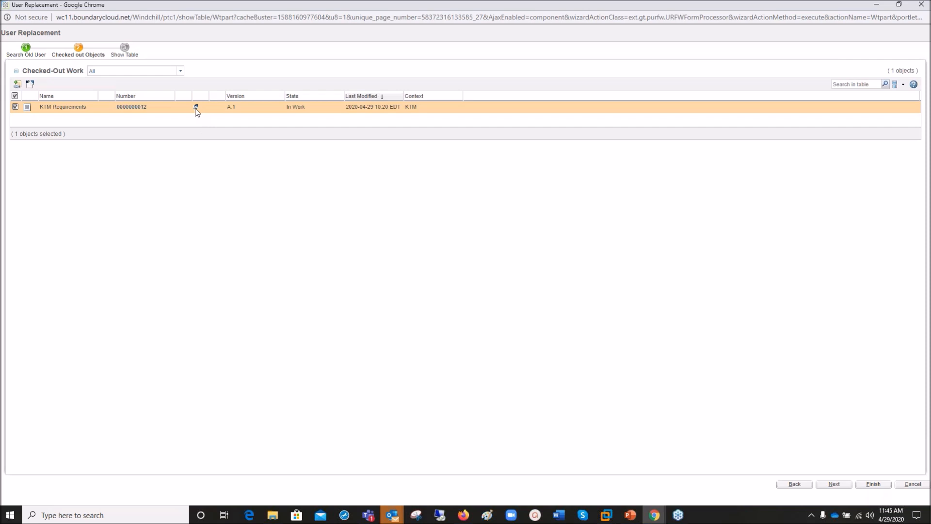
pyautogui.moveTo(196, 107)
pyautogui.click(30, 85)
pyautogui.click(513, 80)
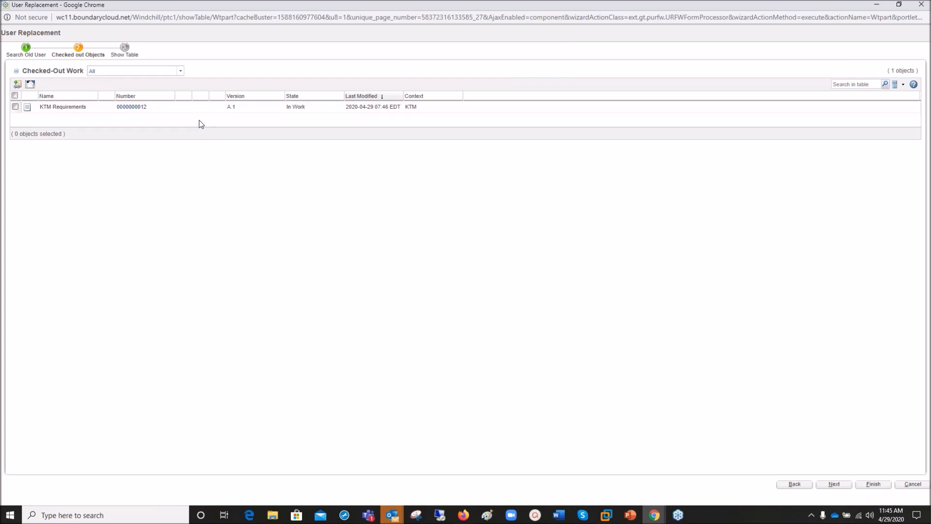
pyautogui.click(835, 484)
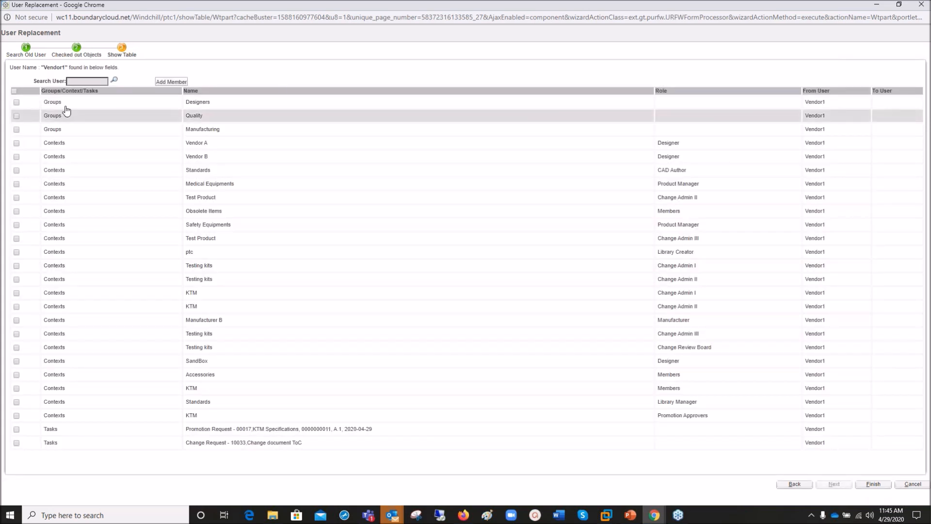
# - Find user name vendor2, assign Vendor2 to all of Vendor1's listed groups, contexts and tasks, and finish the replacement
pyautogui.click(86, 93)
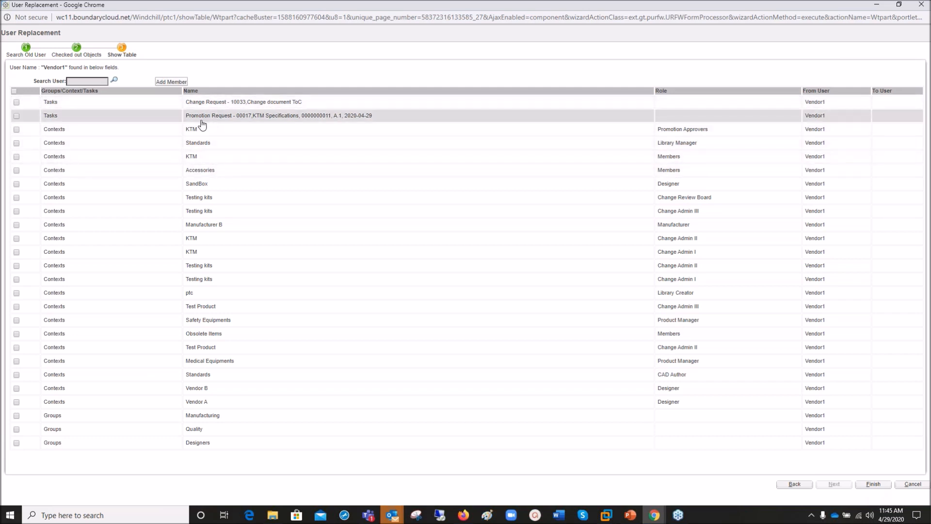
pyautogui.click(114, 80)
pyautogui.click(109, 94)
pyautogui.write('vendor2')
pyautogui.press('Return')
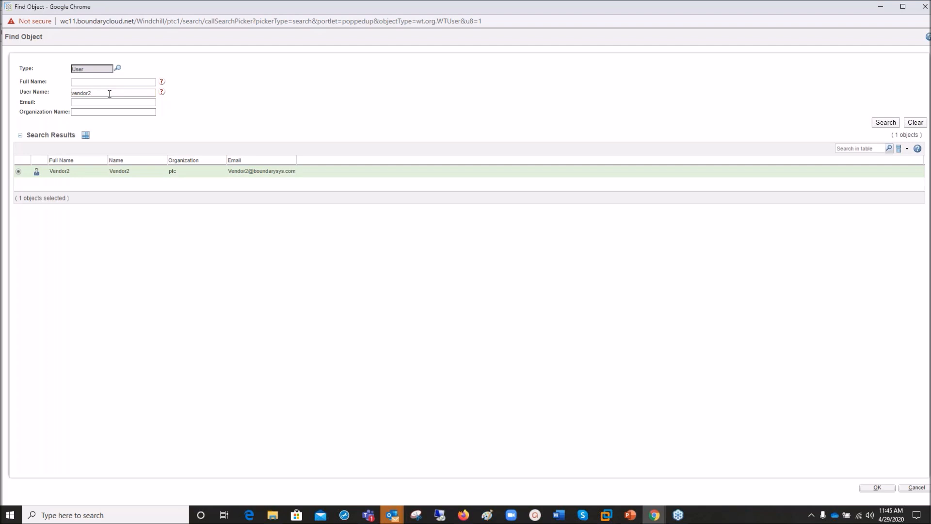
pyautogui.click(878, 488)
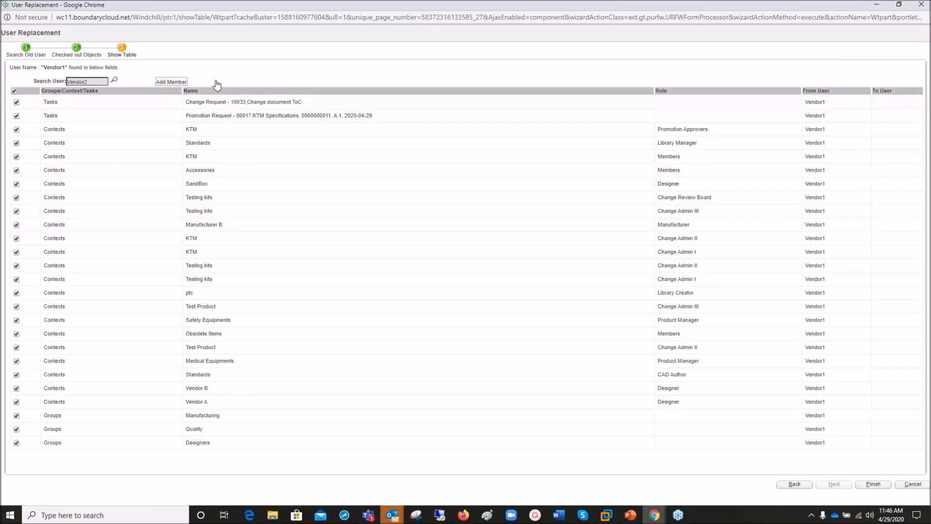
pyautogui.click(169, 82)
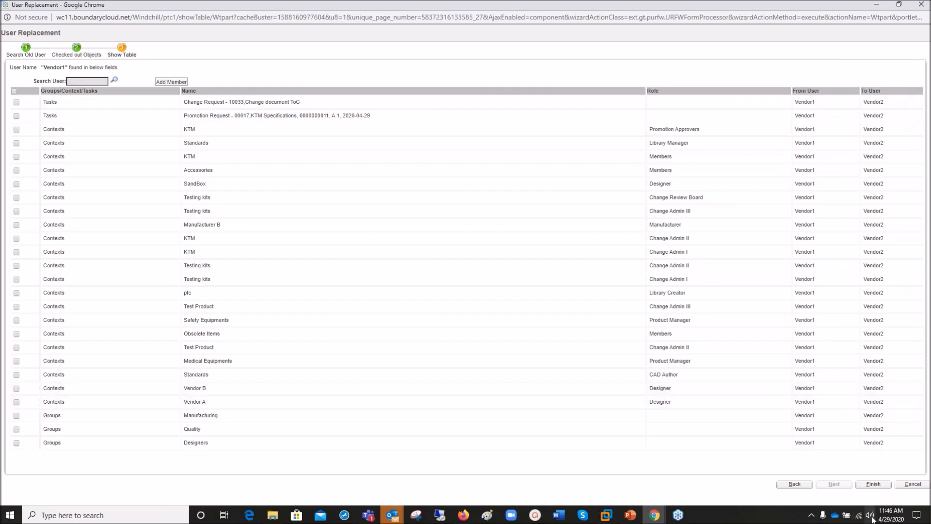
pyautogui.click(874, 484)
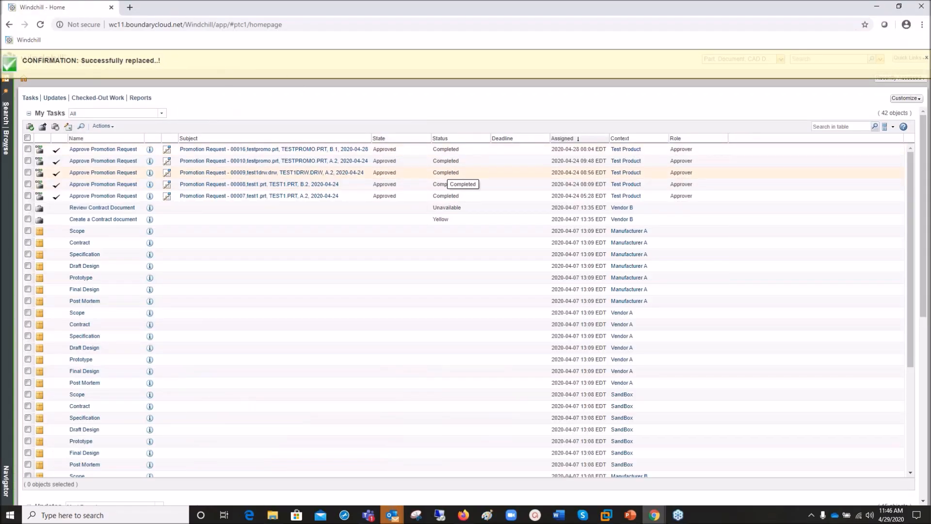
# - Switch to Vendor1's Windchill session in Firefox, refresh its home page, and list all products accessible to that user
pyautogui.click(464, 519)
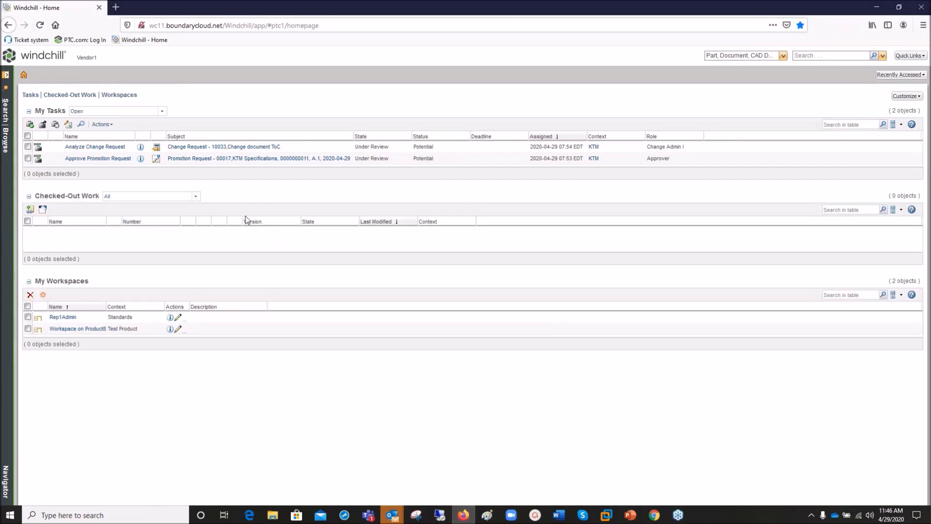
pyautogui.click(24, 75)
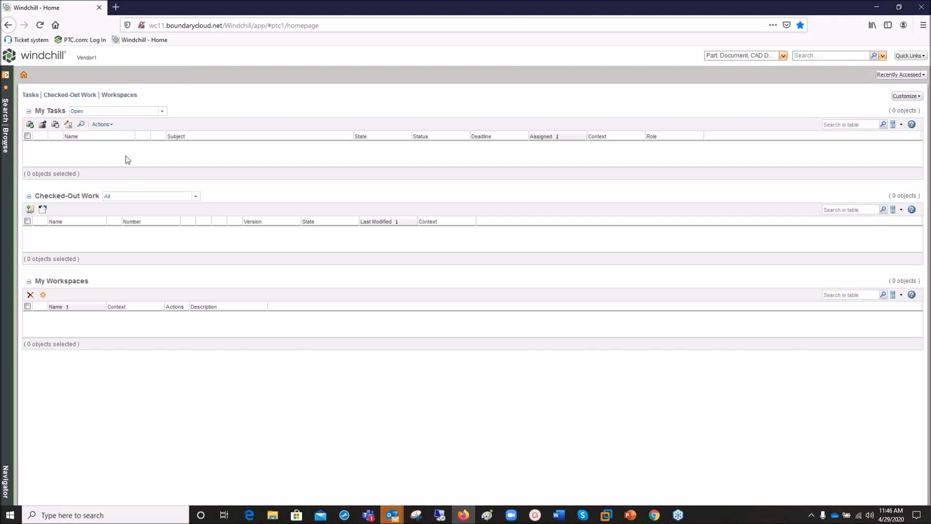
pyautogui.click(5, 141)
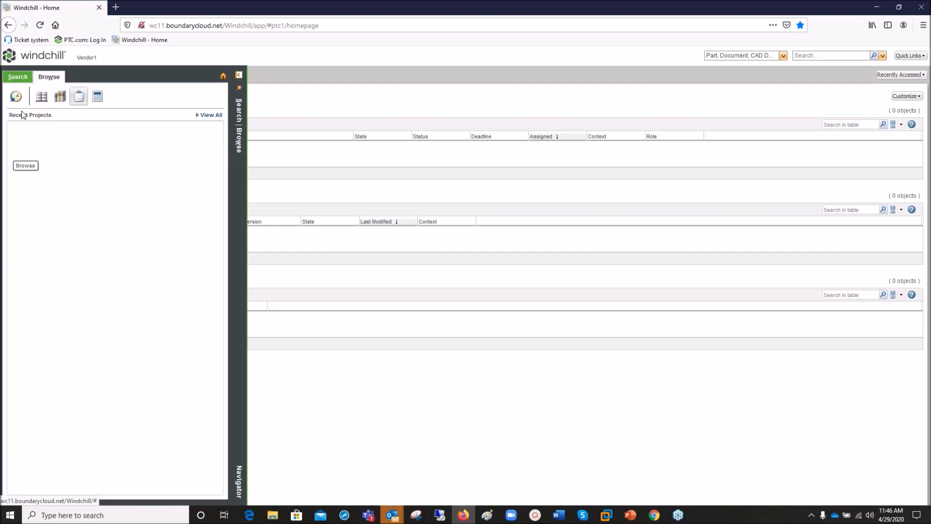
pyautogui.click(42, 96)
pyautogui.click(206, 117)
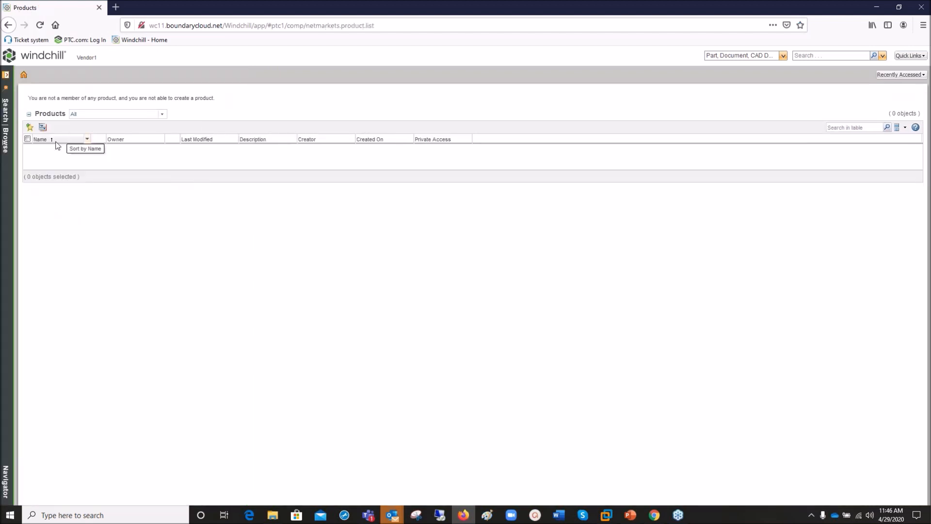
# - Try to open the KTM product's folders as Vendor1, and return to the home page
pyautogui.click(12, 162)
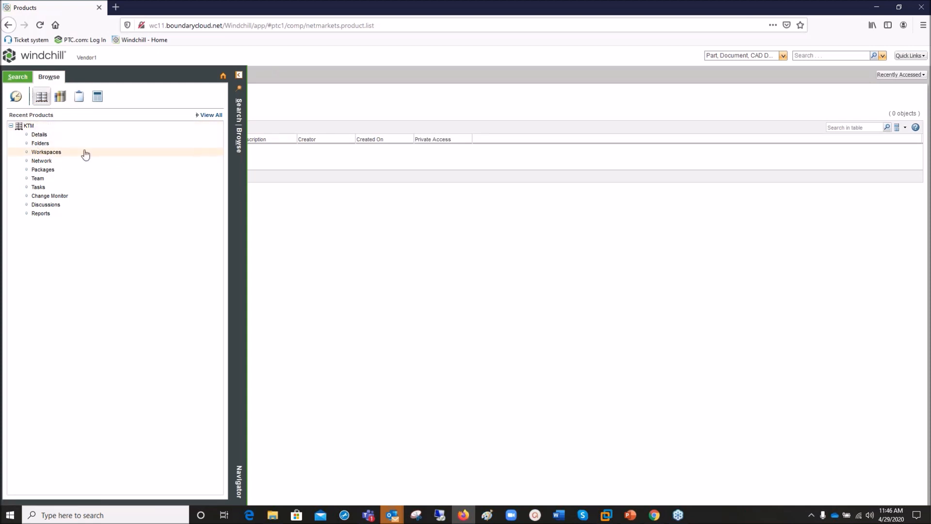
pyautogui.click(40, 144)
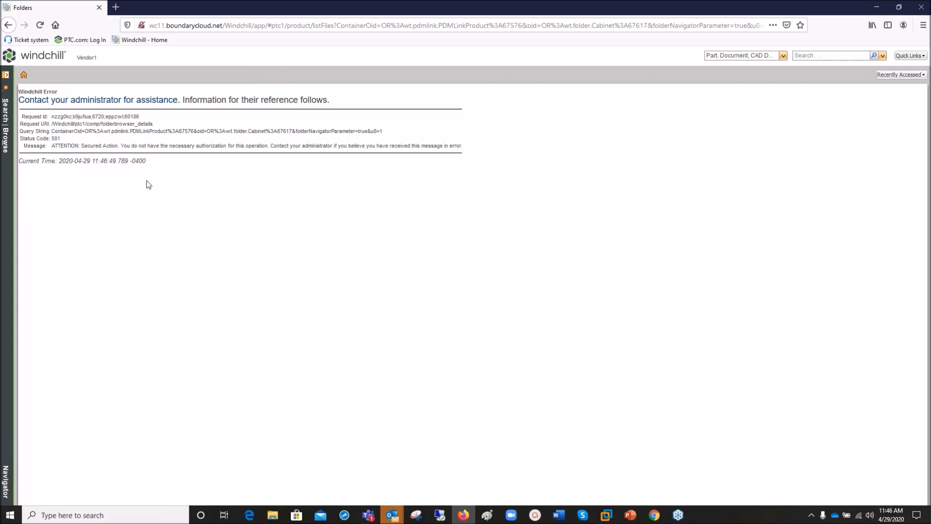
pyautogui.click(23, 75)
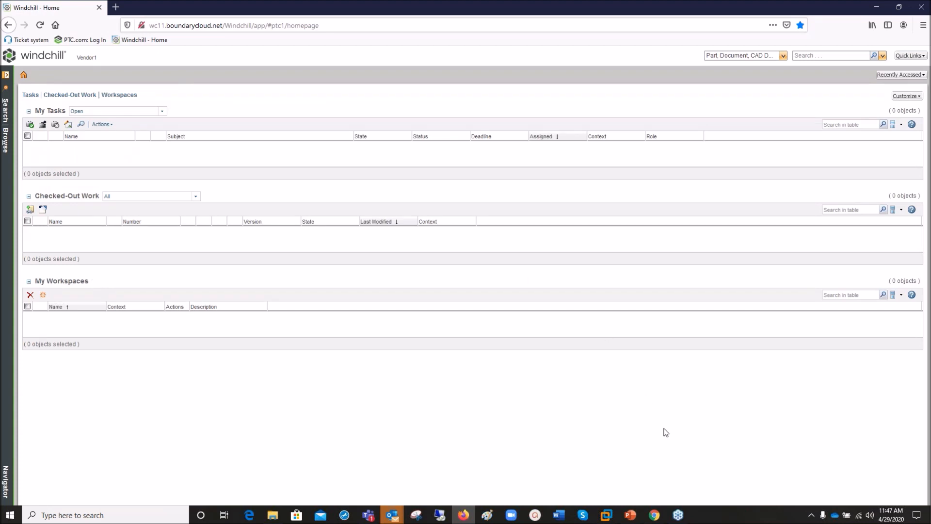
# - Switch to Vendor2's incognito Chrome session, refresh its home page, and list all products accessible to that user
pyautogui.moveTo(665, 520)
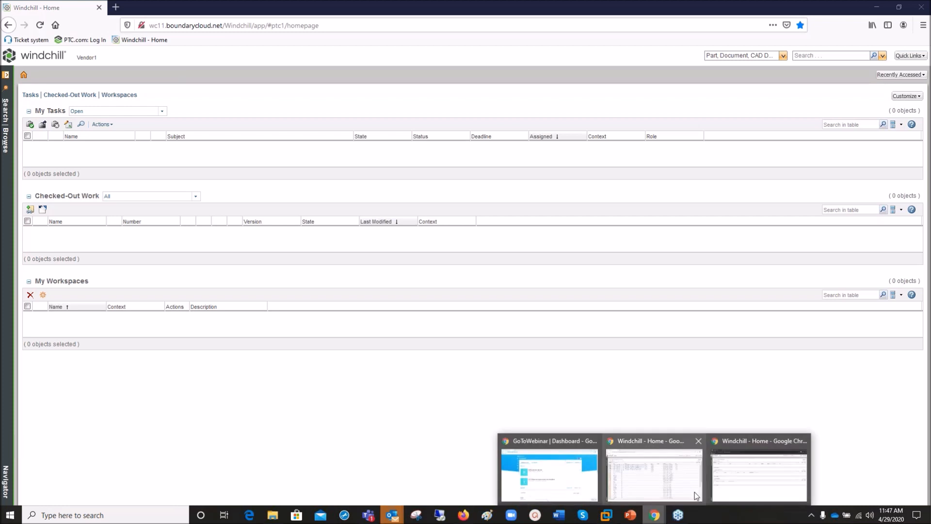
pyautogui.click(758, 478)
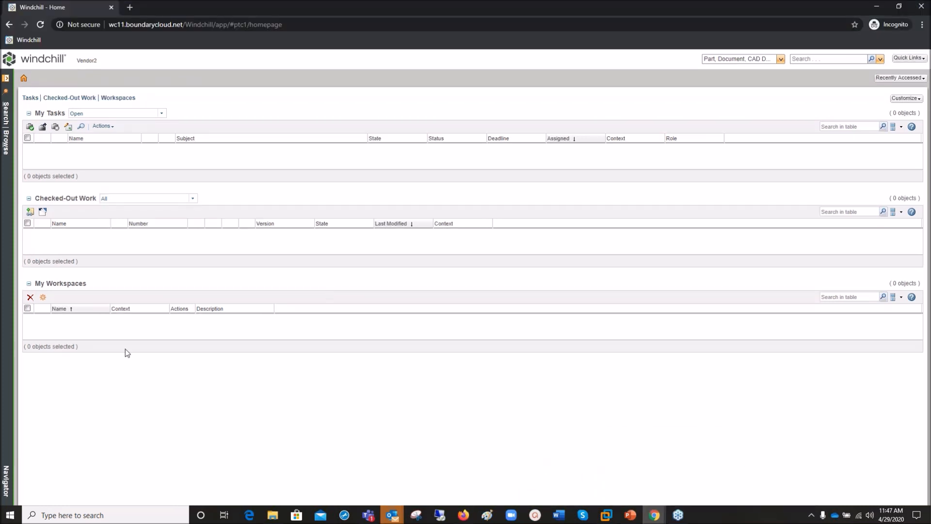
pyautogui.click(23, 78)
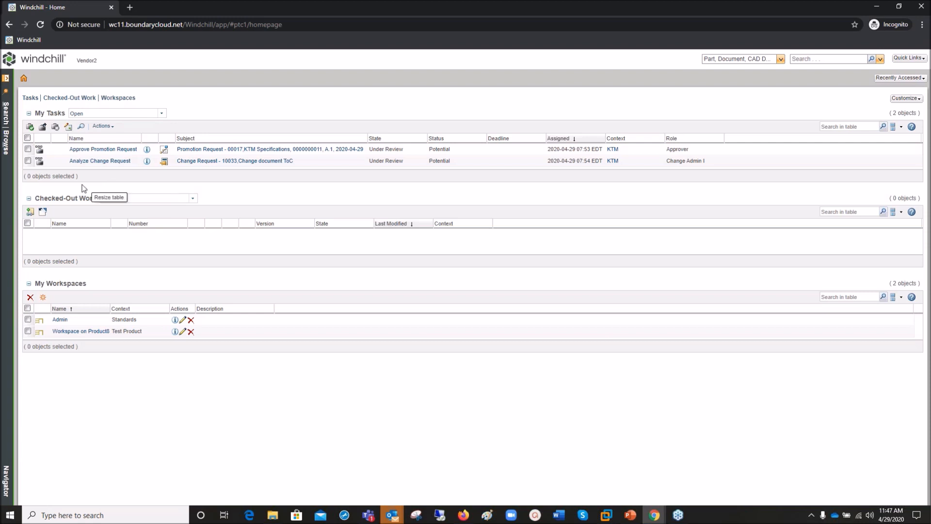
pyautogui.click(7, 145)
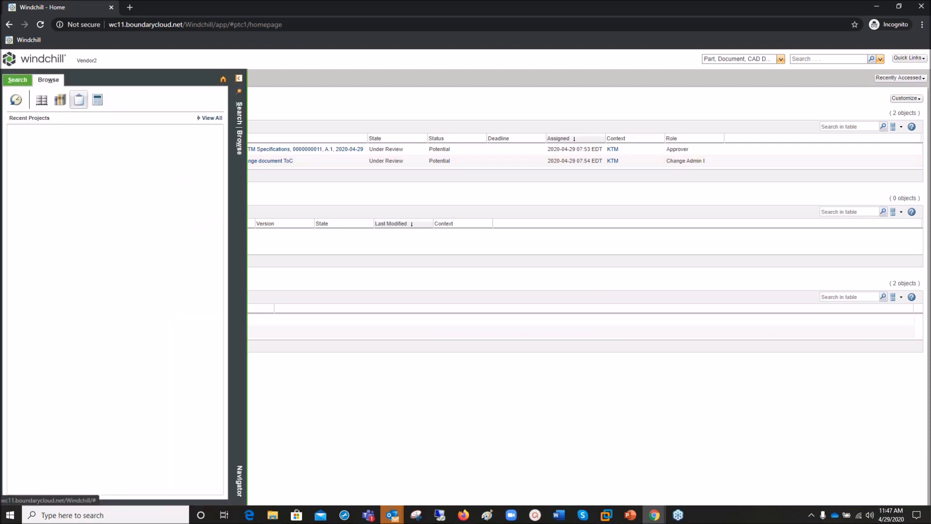
pyautogui.click(42, 100)
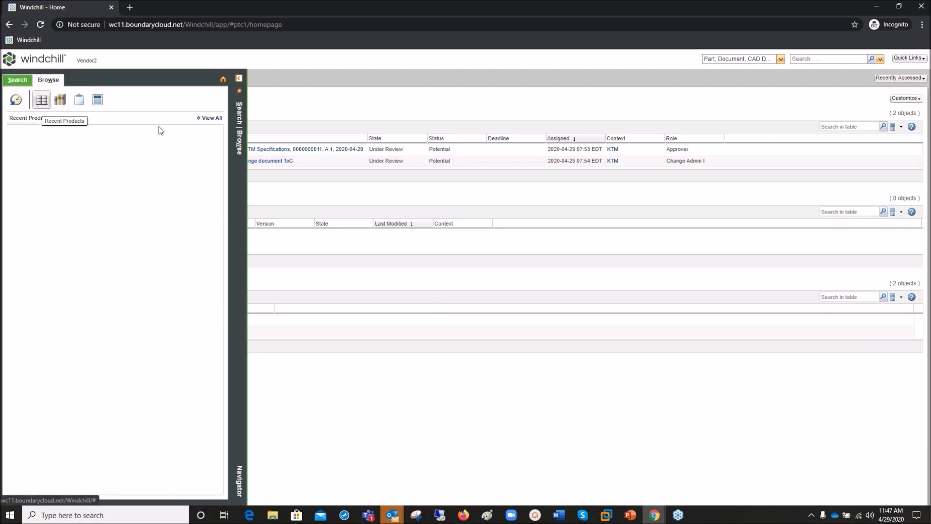
pyautogui.click(212, 118)
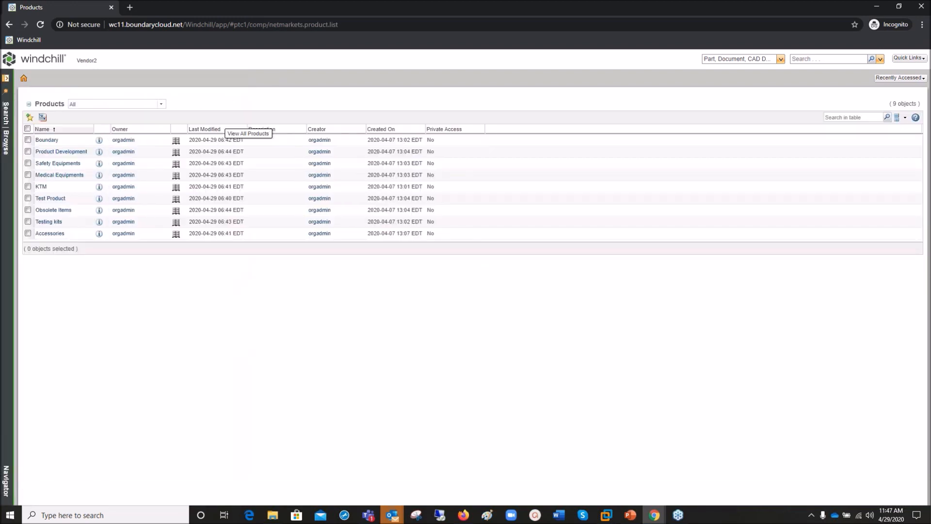
# - List all projects accessible to Vendor2 and return to the home page
pyautogui.click(6, 154)
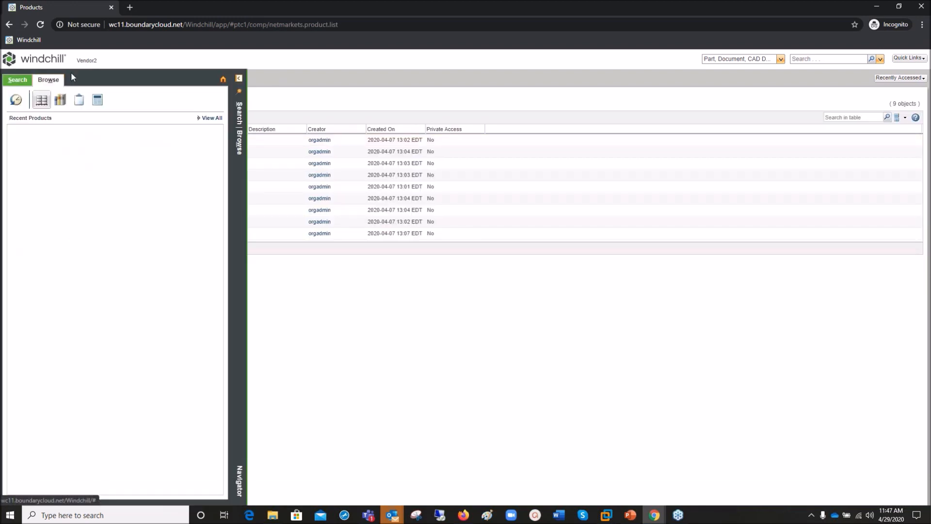
pyautogui.click(78, 102)
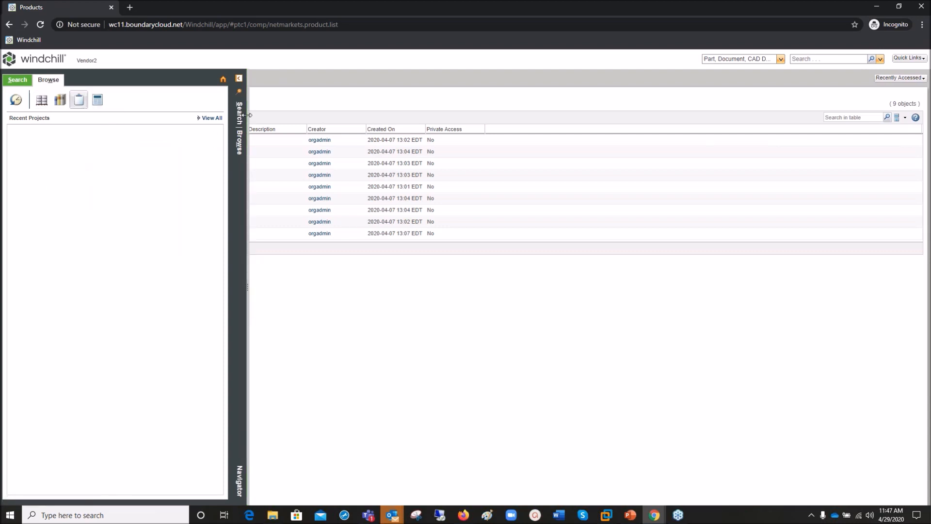
pyautogui.click(212, 118)
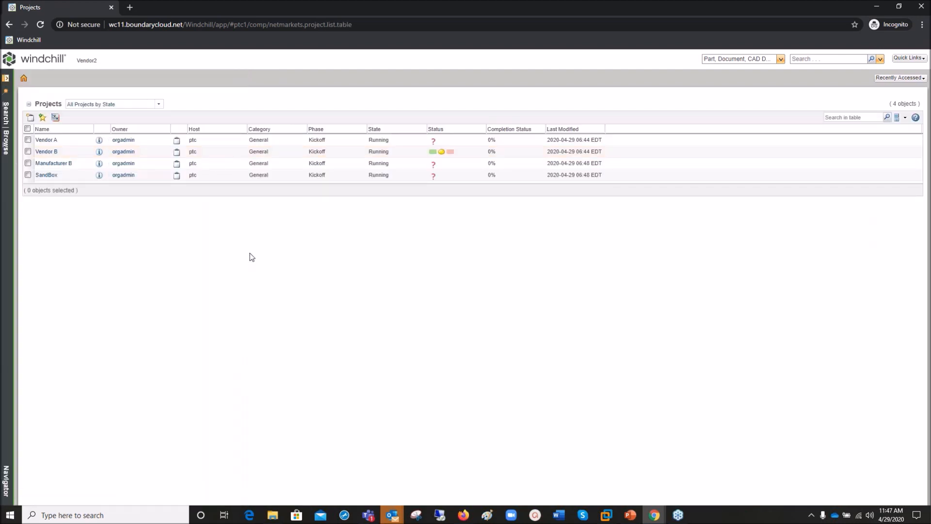
pyautogui.click(23, 78)
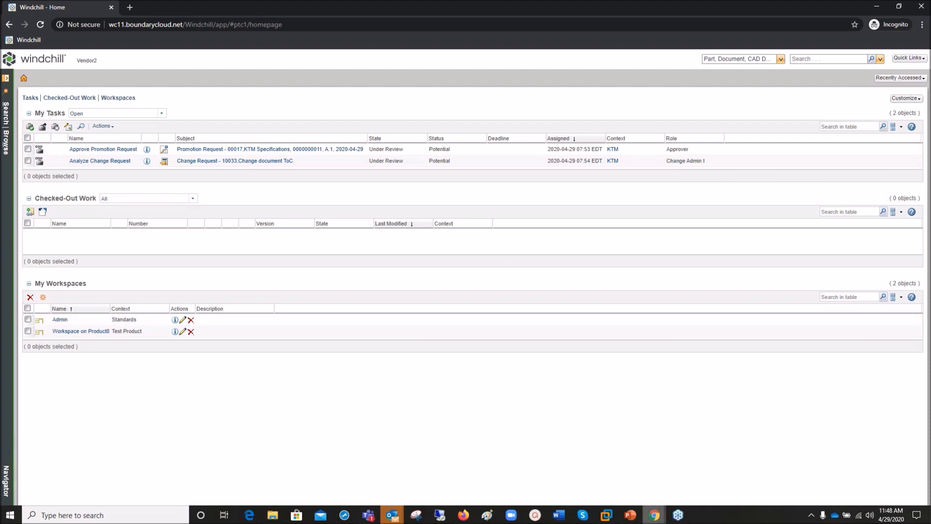
# - Switch to orgadmin's Chrome session and open a new advanced User Replacement wizard in a maximized window
pyautogui.click(654, 514)
pyautogui.click(660, 451)
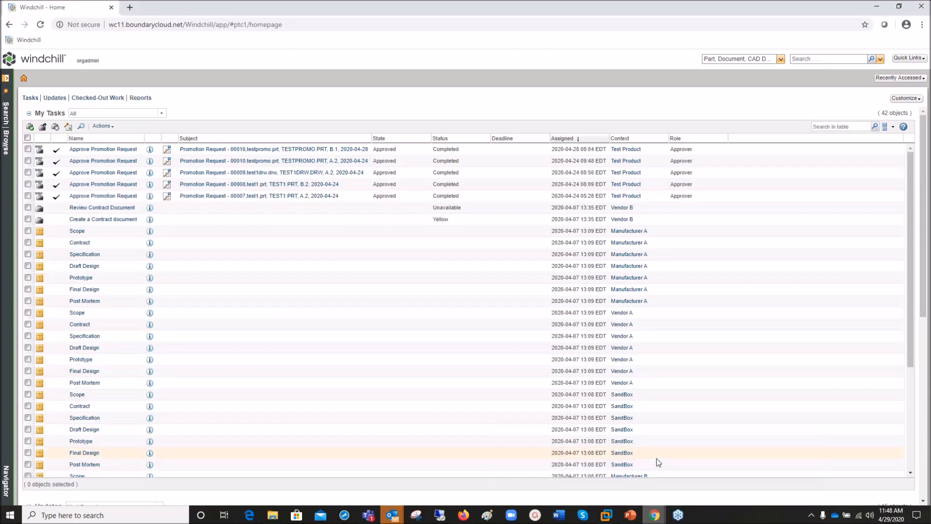
pyautogui.click(895, 62)
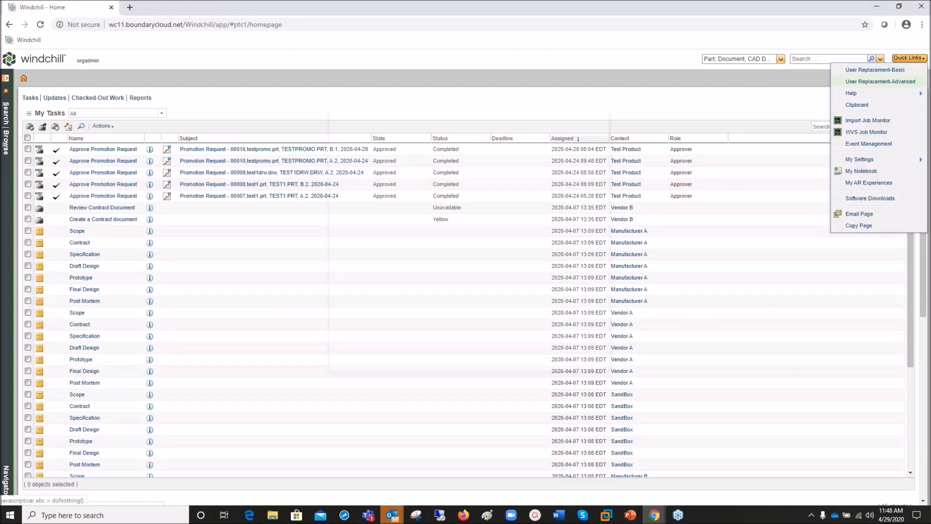
pyautogui.click(896, 70)
pyautogui.click(582, 113)
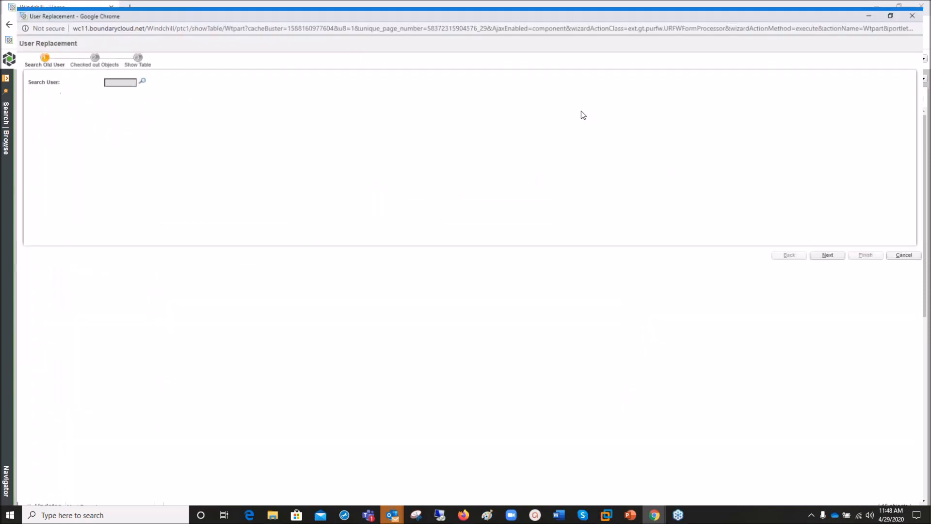
# - Find user name vendor2, set Vendor2 as the old user to replace, and proceed to the table of groups, contexts and tasks
pyautogui.click(128, 85)
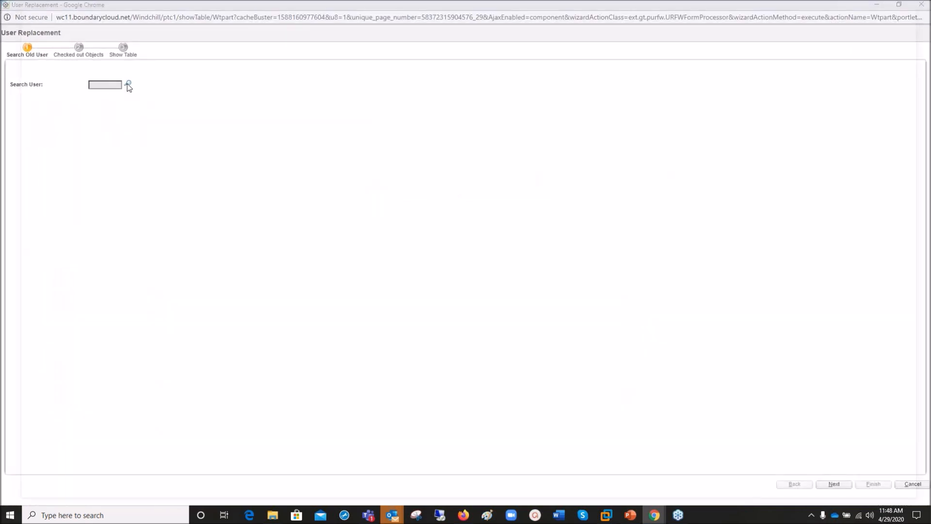
pyautogui.click(91, 94)
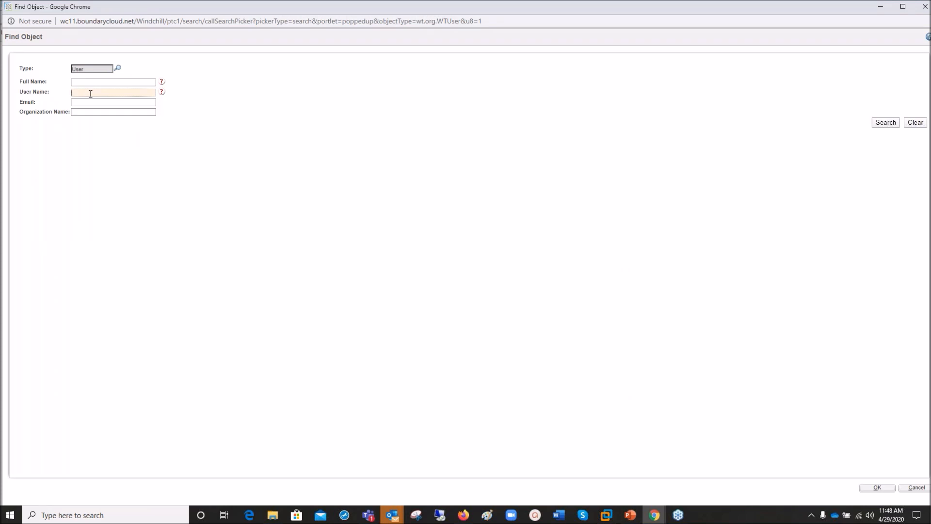
pyautogui.write('vendor2')
pyautogui.press('Return')
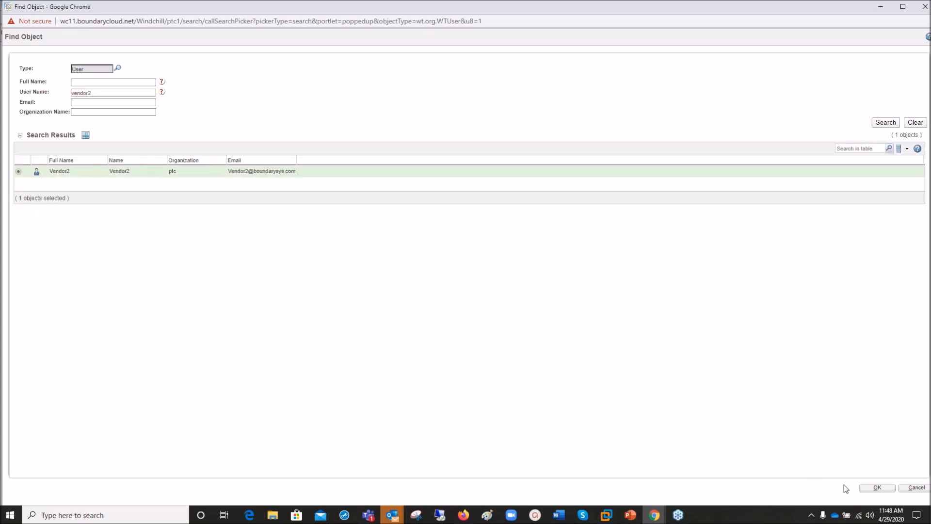
pyautogui.click(875, 487)
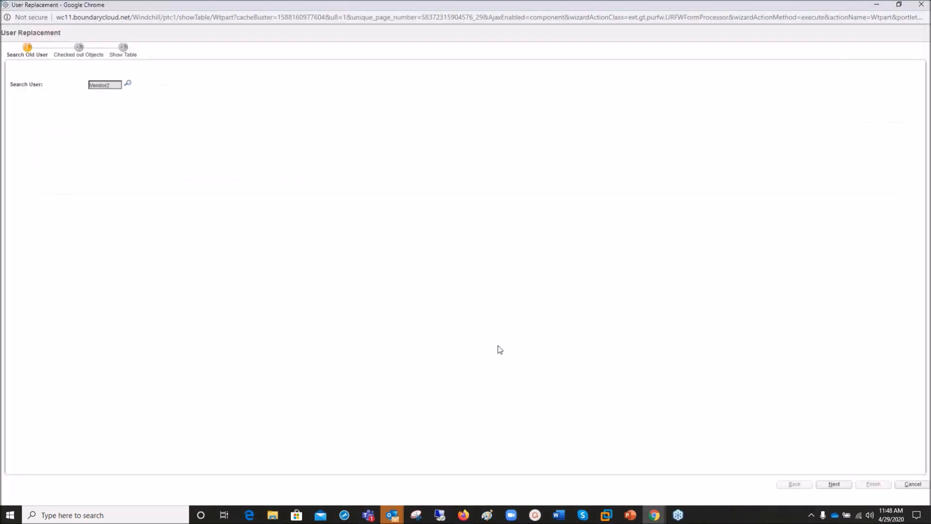
pyautogui.click(833, 484)
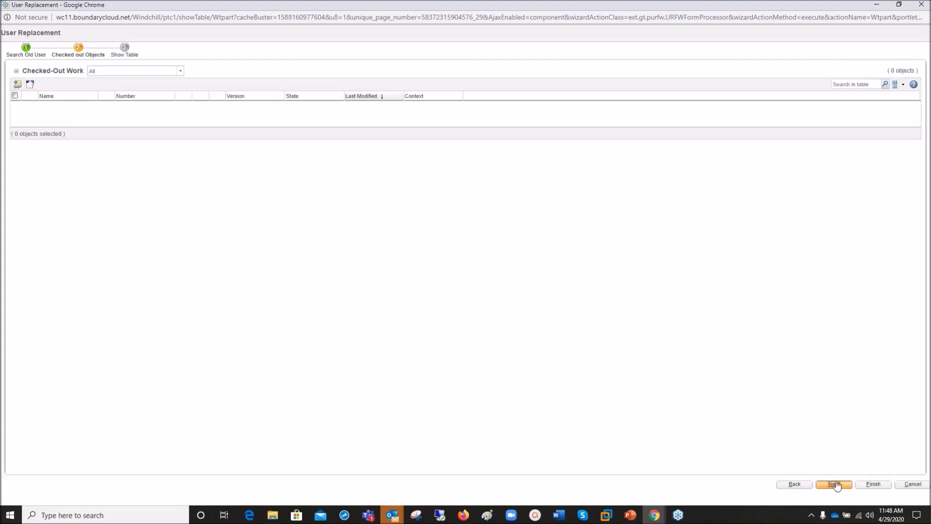
pyautogui.click(835, 485)
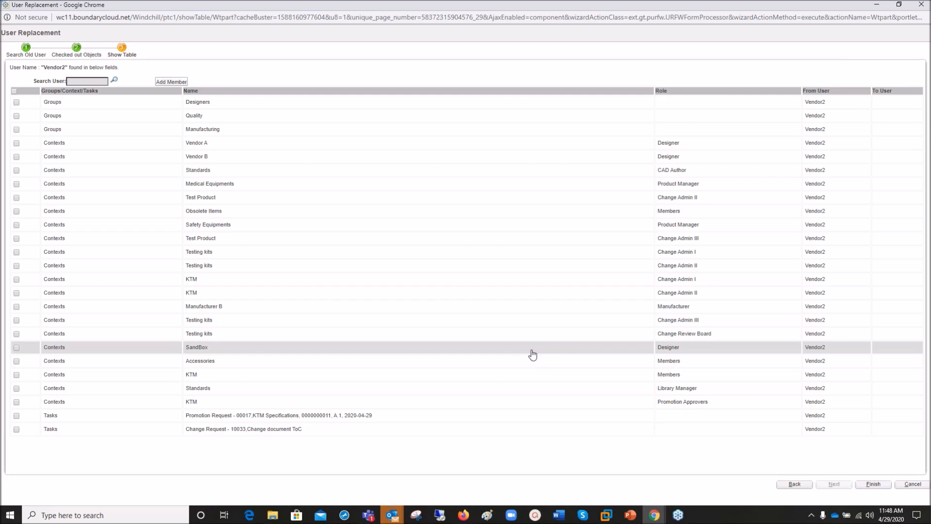
# - Sort the table with tasks first and assign user vendor3 to the Promotion Request 00017 task and the KTM Promotion Approvers context
pyautogui.click(95, 91)
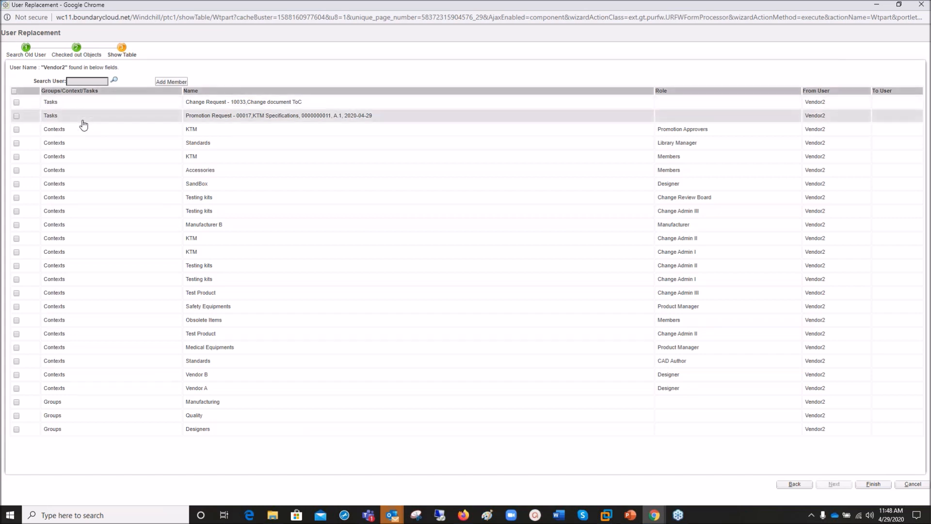
pyautogui.click(16, 115)
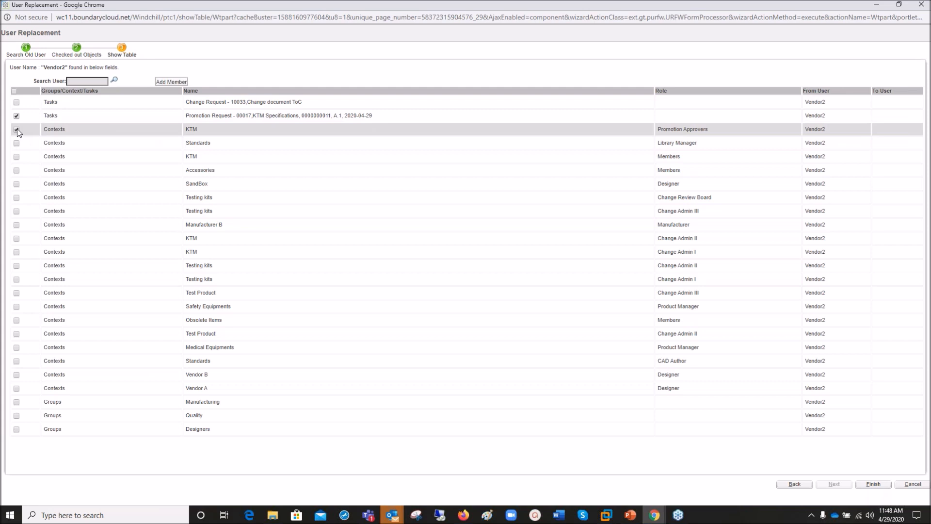
pyautogui.click(115, 82)
pyautogui.write('vendor3')
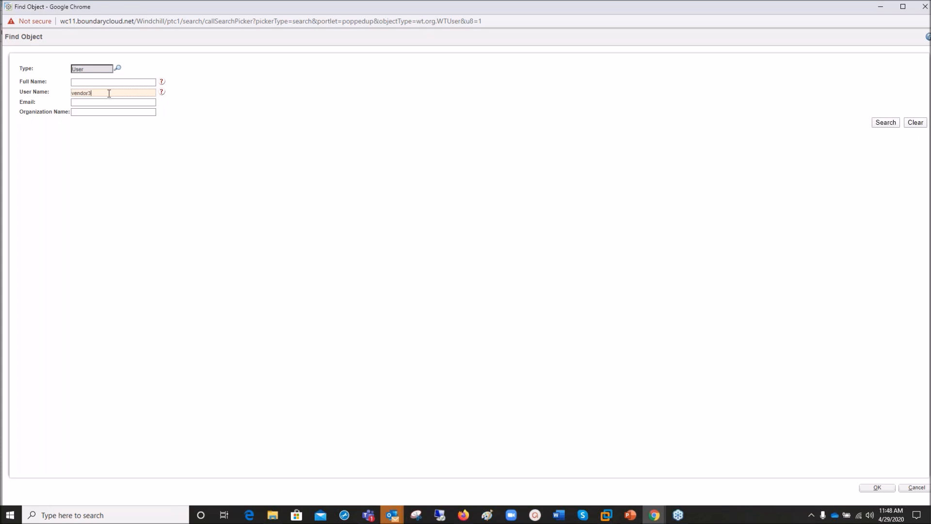
pyautogui.press('Return')
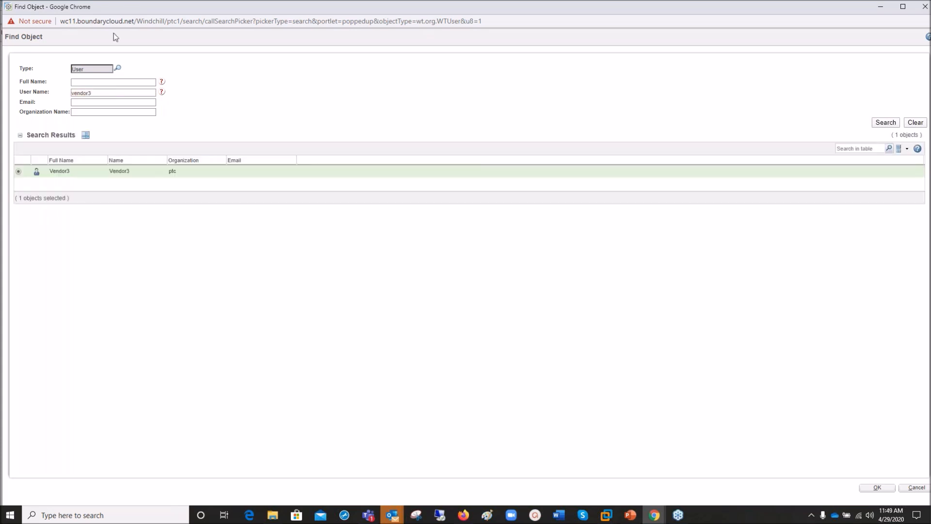
pyautogui.click(876, 488)
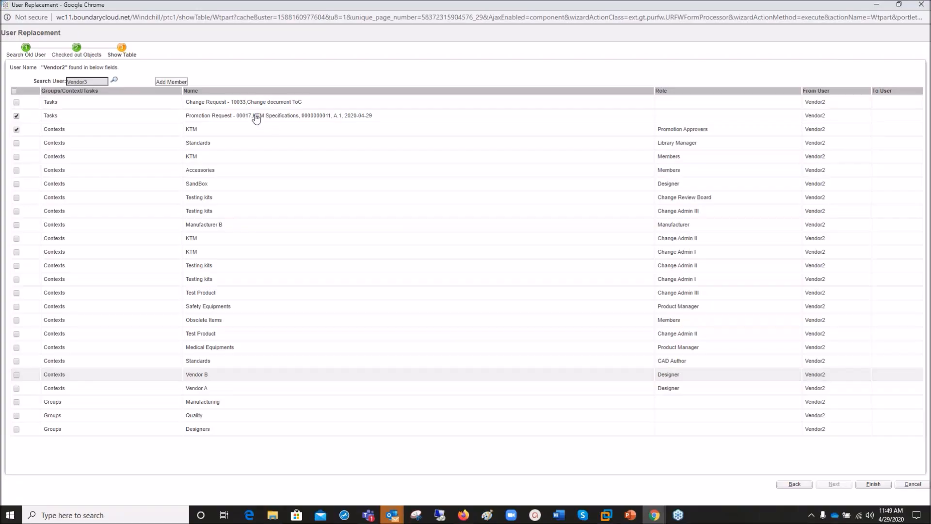
pyautogui.click(177, 83)
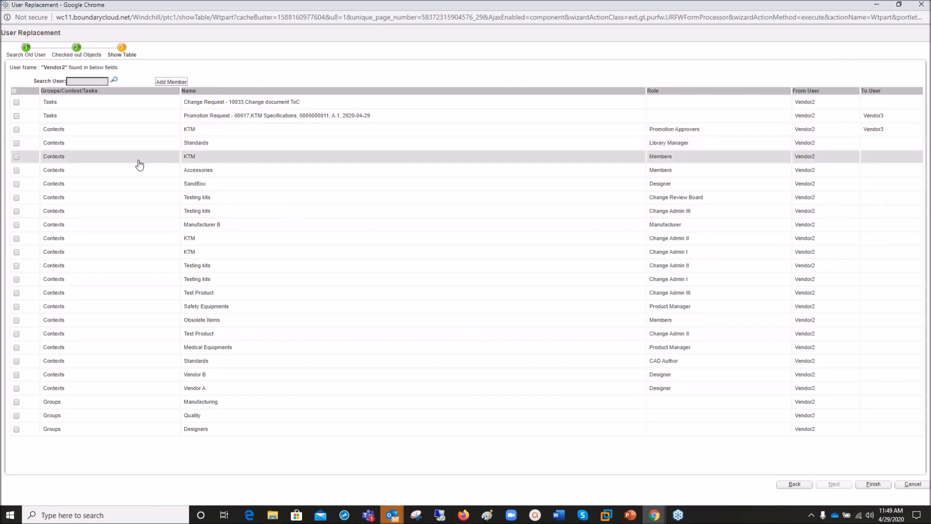
# - Assign user vendor1 to every row except the Promotion Request 00017 task and KTM Promotion Approvers context, and finish the replacement
pyautogui.click(14, 91)
pyautogui.click(16, 116)
pyautogui.click(16, 129)
pyautogui.click(116, 82)
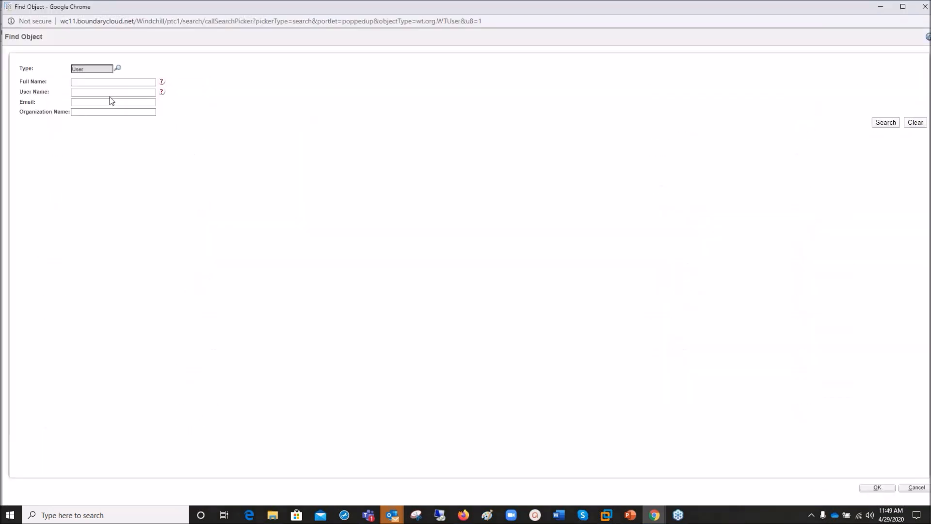
pyautogui.click(110, 93)
pyautogui.write('vendor1')
pyautogui.press('Return')
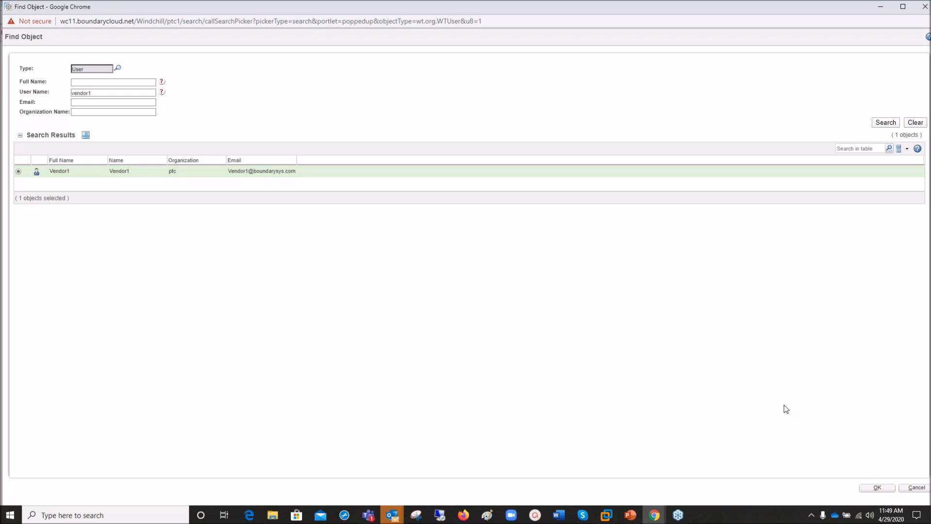
pyautogui.click(173, 81)
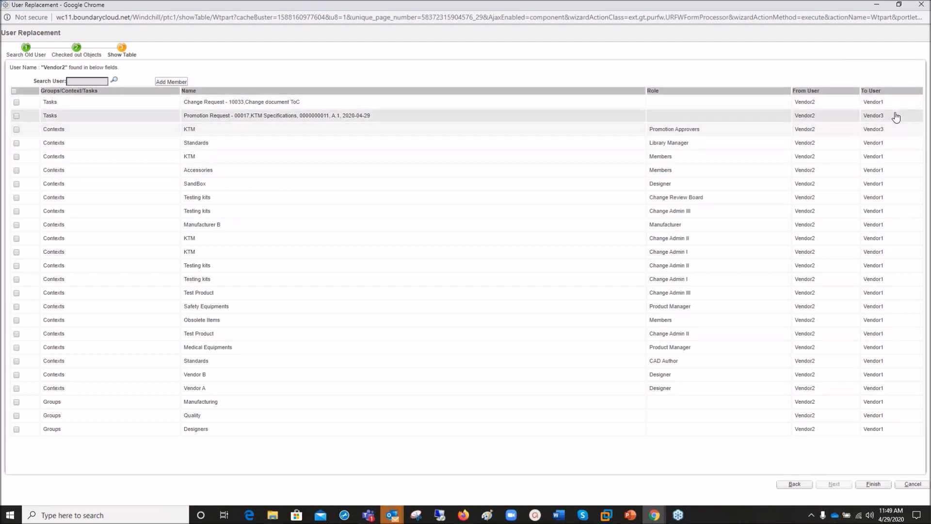
pyautogui.click(863, 487)
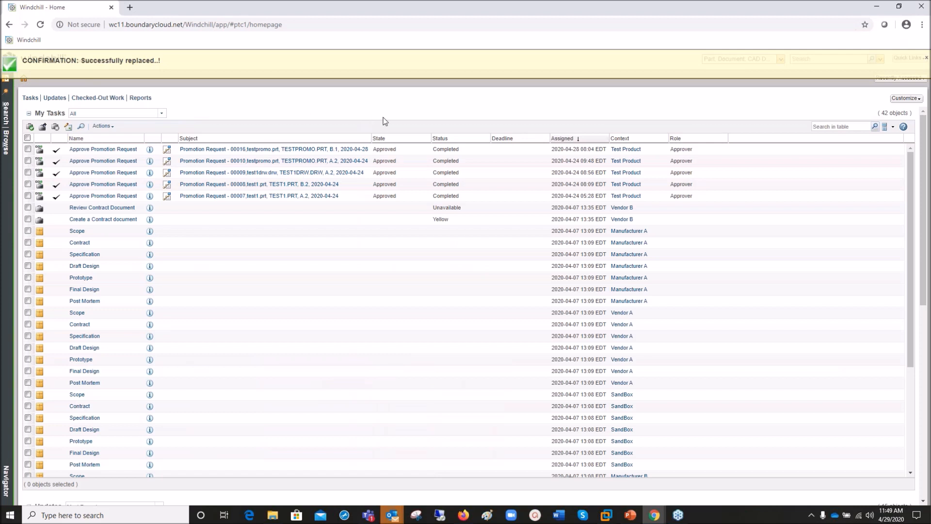
# - Switch to Vendor1's Firefox session, refresh its home page, list all products accessible to that user, and return home
pyautogui.click(463, 516)
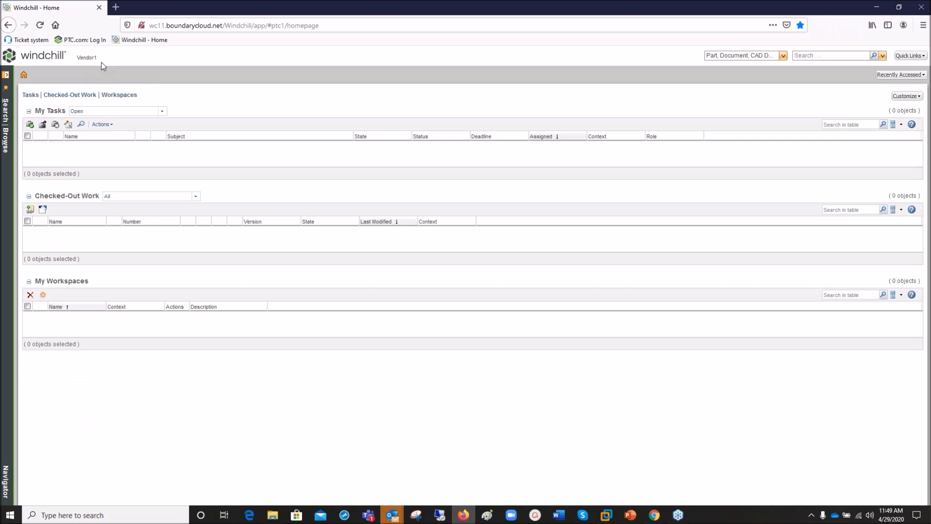
pyautogui.click(24, 76)
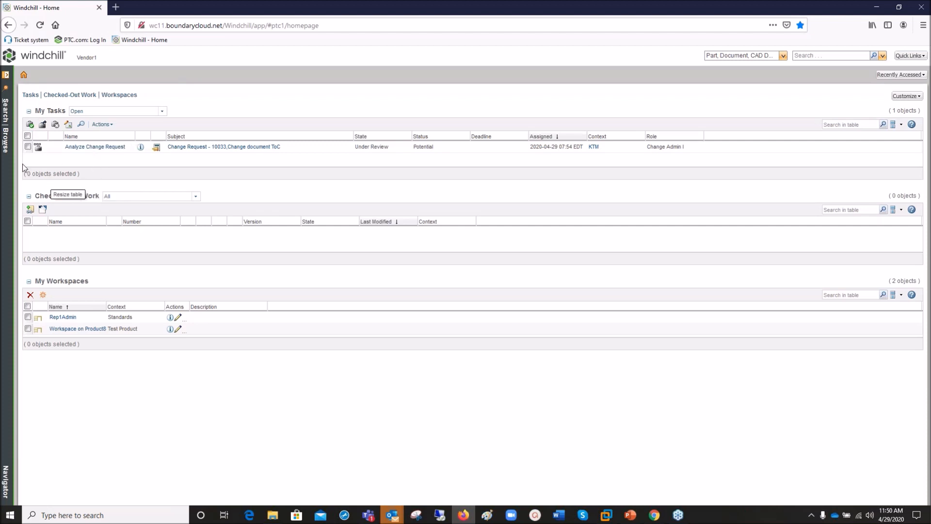
pyautogui.click(11, 145)
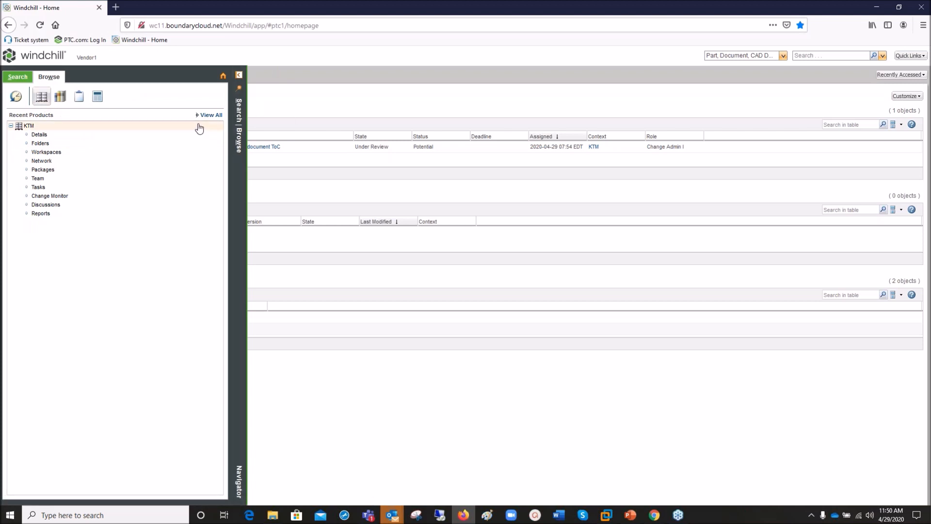
pyautogui.click(211, 116)
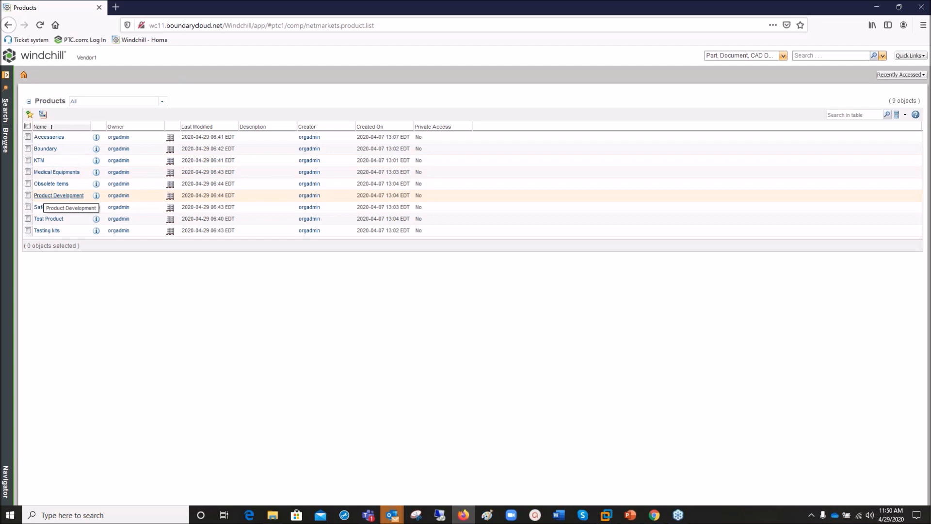
pyautogui.click(25, 76)
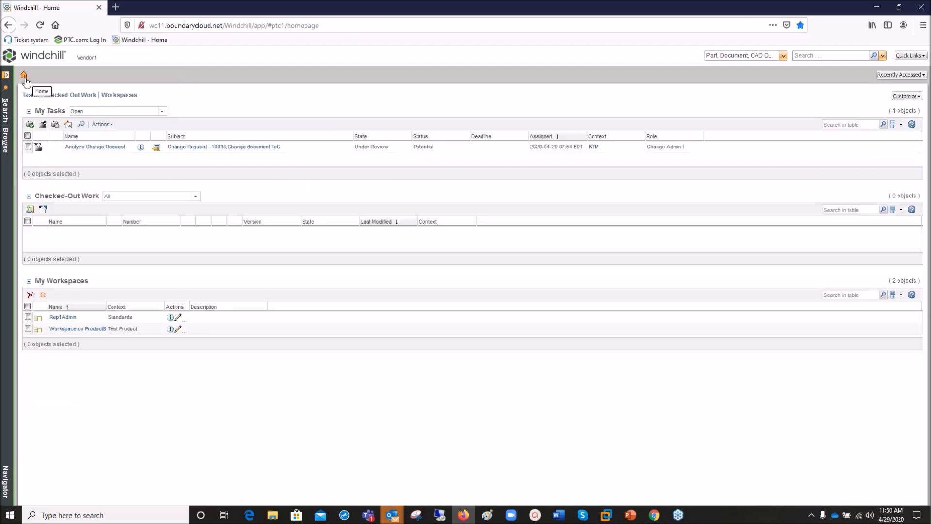
# - Open the Windchill home page in a new private Firefox window and sign in as vendor3 with the account password
pyautogui.click(923, 28)
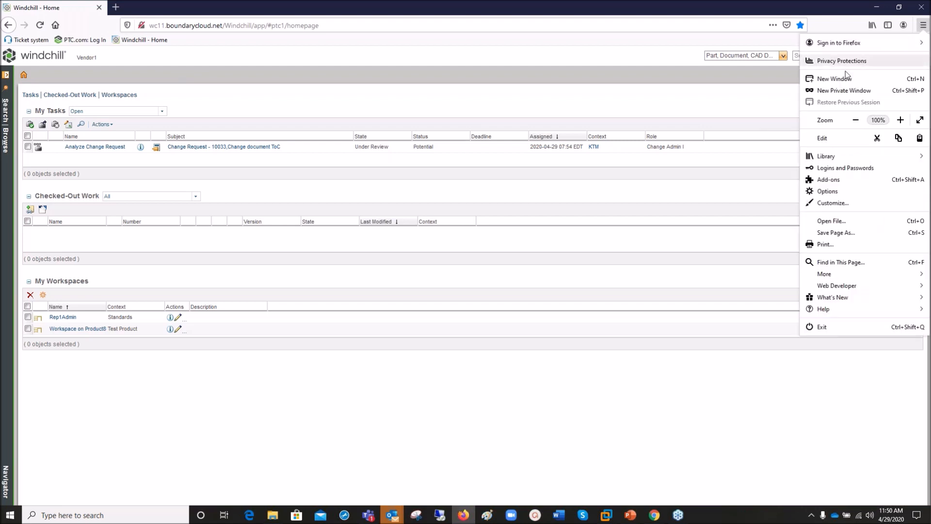
pyautogui.click(845, 92)
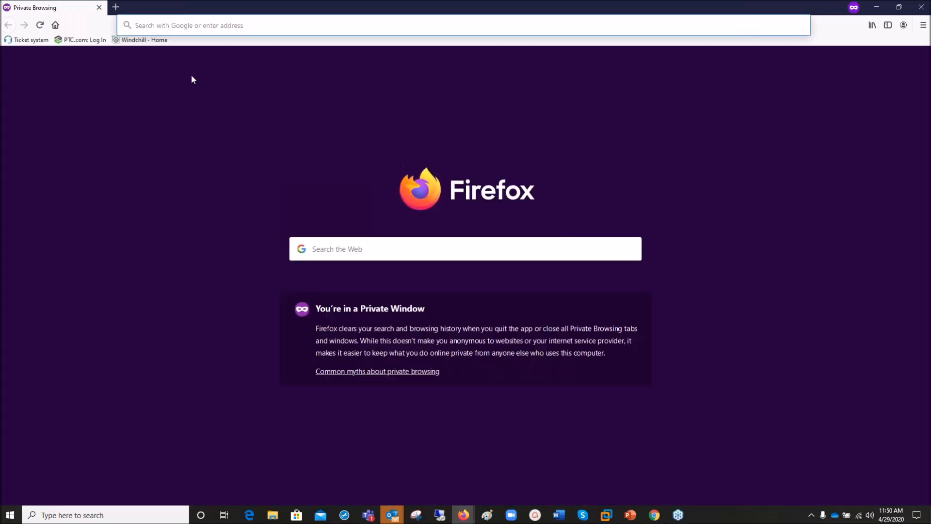
pyautogui.click(145, 40)
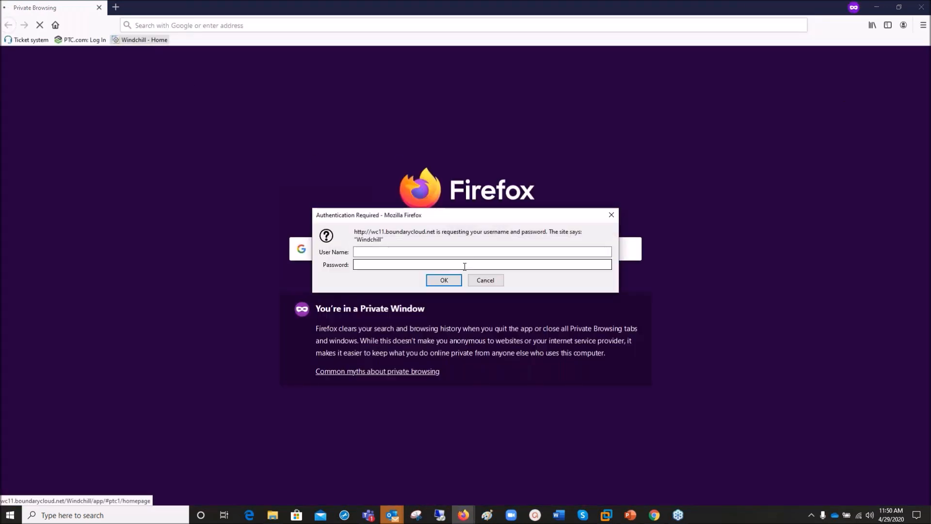
pyautogui.write('vendor3')
pyautogui.press('Tab')
pyautogui.write('•••')
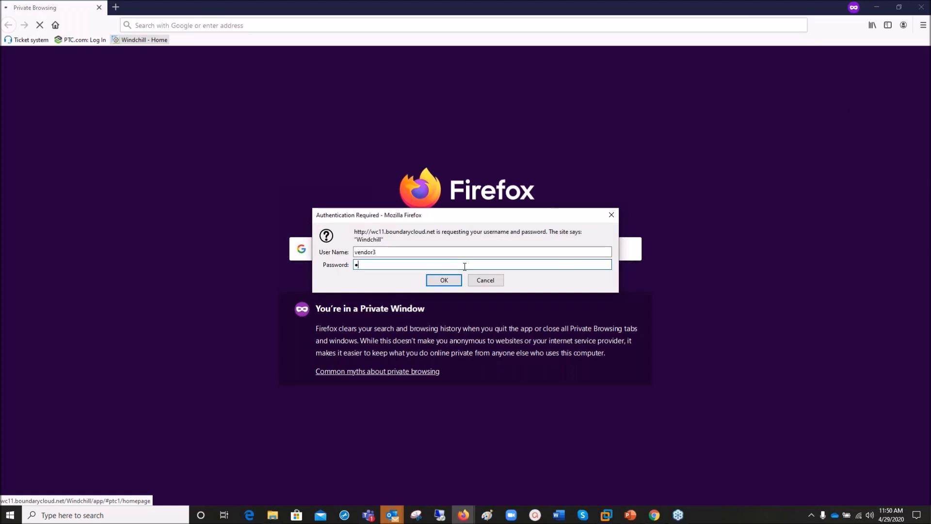
pyautogui.press('Return')
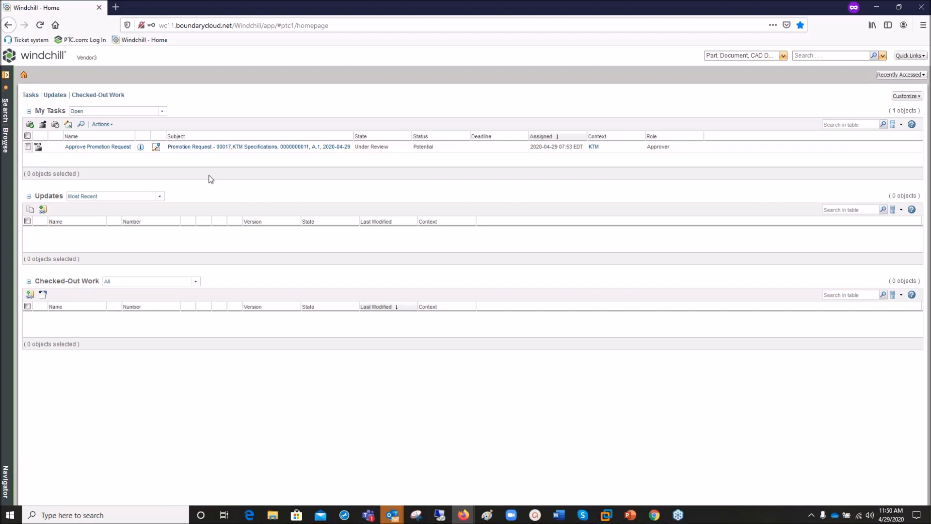
# - List all products accessible to Vendor3, view the KTM product's folders, and return to the home page
pyautogui.click(6, 145)
pyautogui.click(43, 97)
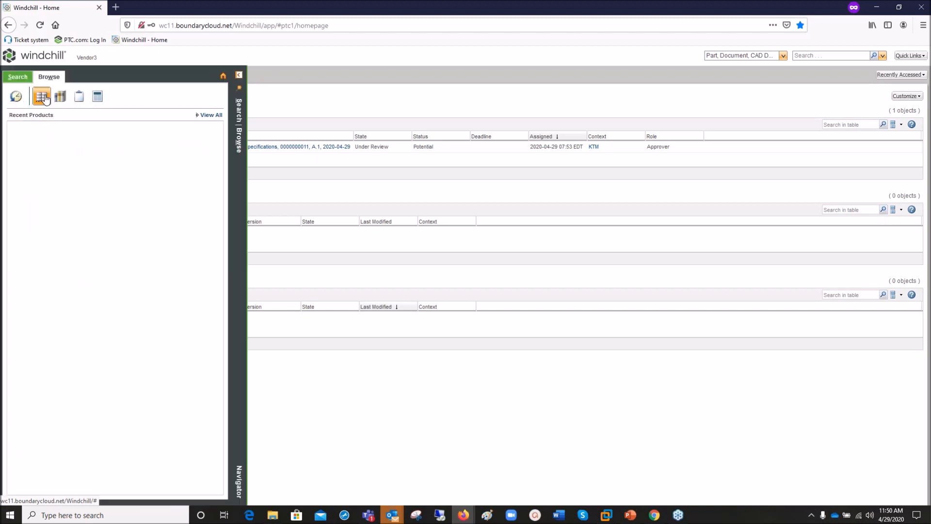
pyautogui.click(210, 116)
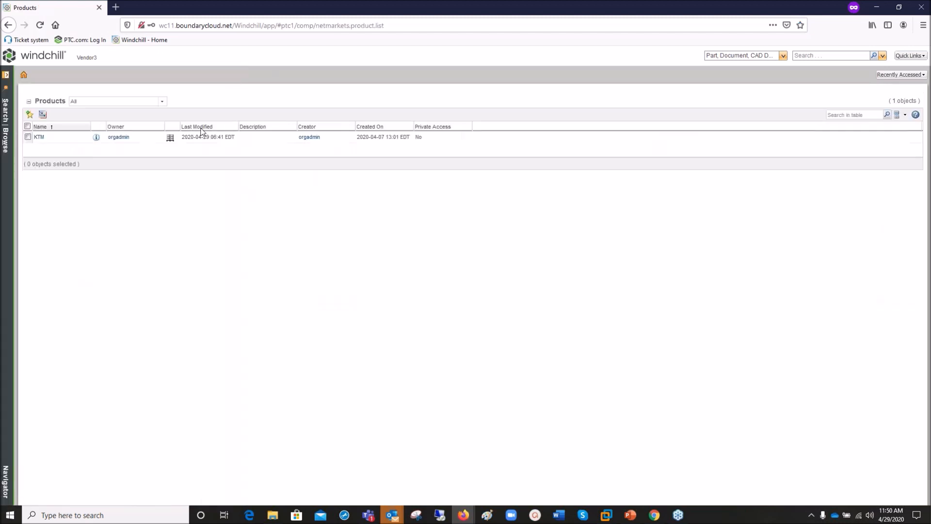
pyautogui.click(39, 137)
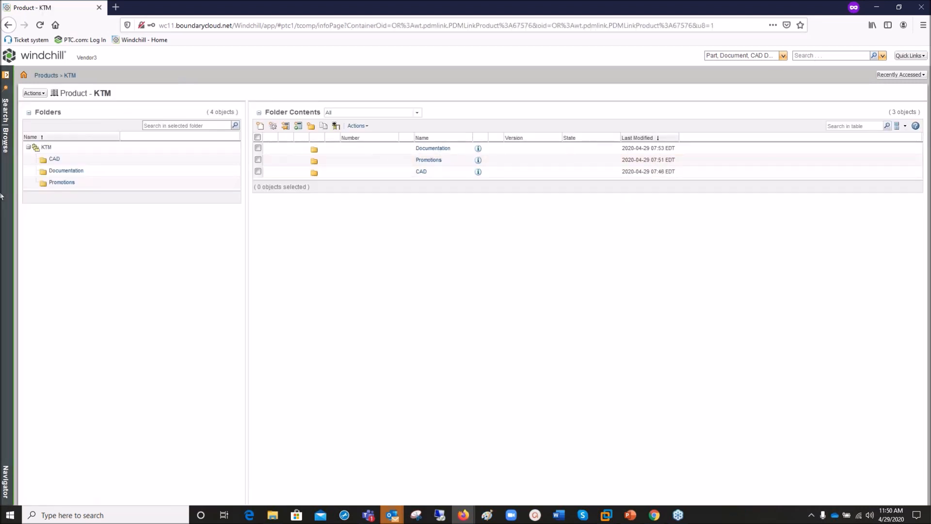
pyautogui.click(24, 76)
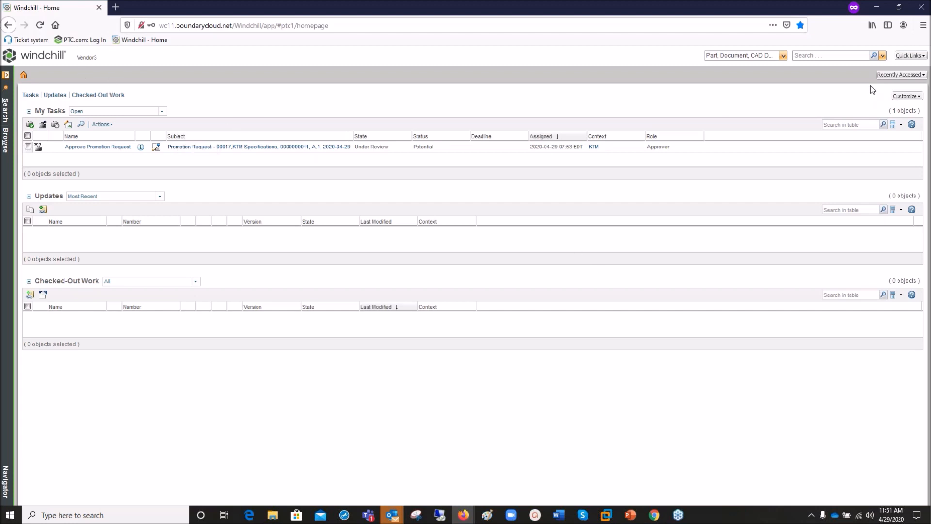
pyautogui.click(910, 56)
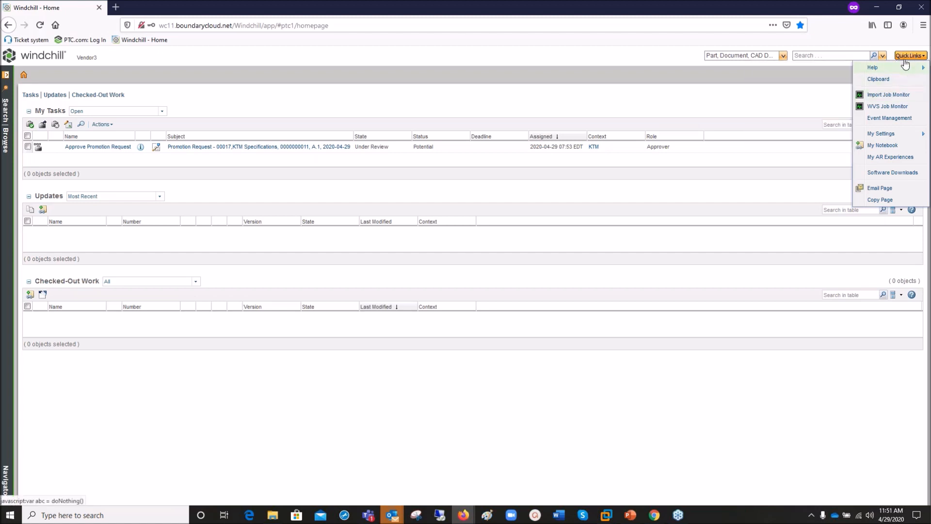
pyautogui.moveTo(900, 72)
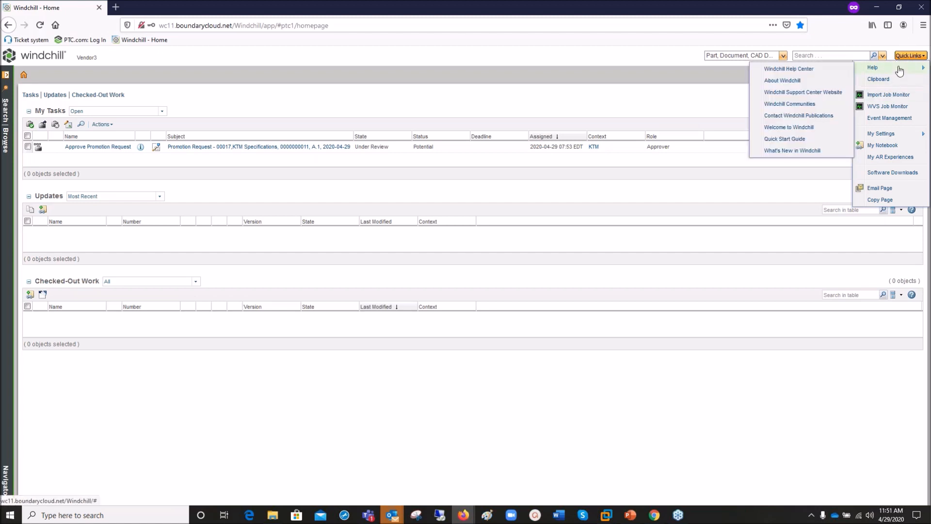
pyautogui.click(564, 97)
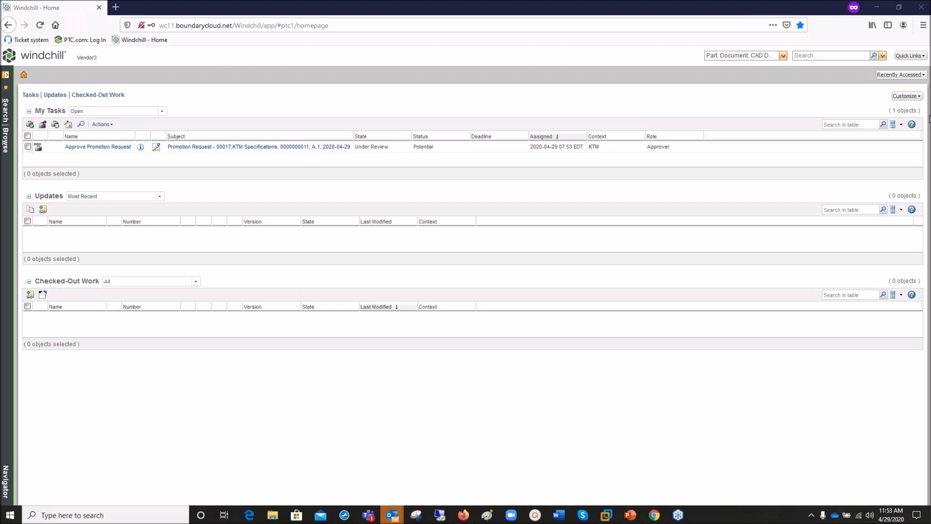
# - Switch to the User Replacement App presentation in PowerPoint and show the closing Q&A slide
pyautogui.click(632, 517)
pyautogui.click(58, 467)
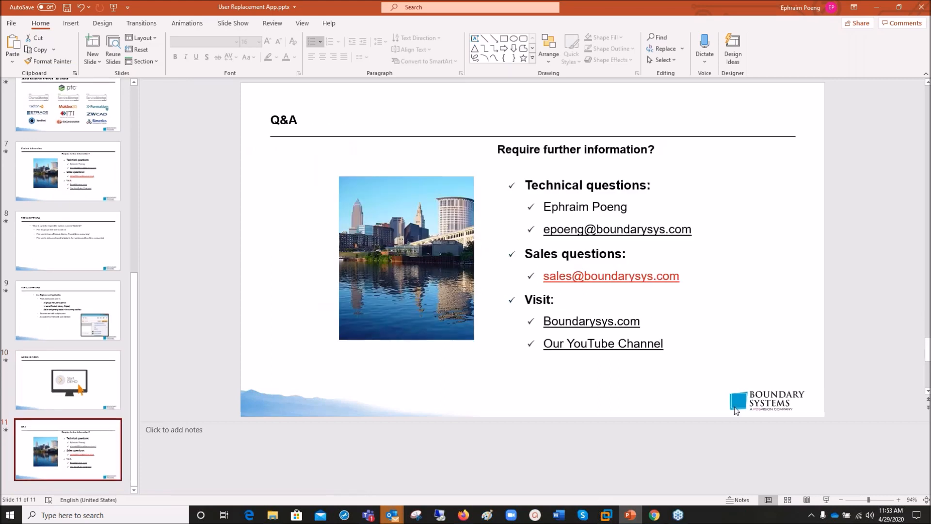